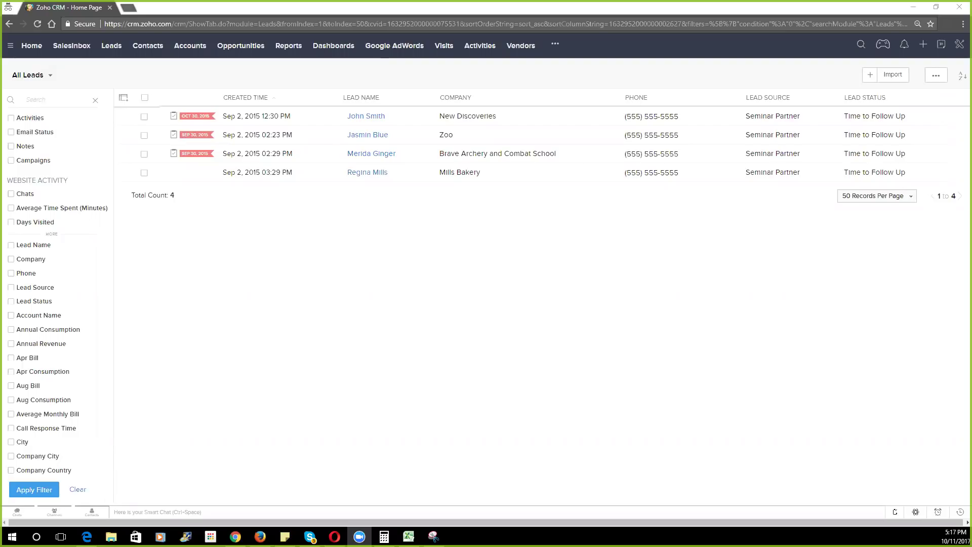
Open Zoho CRM's Setup page from the settings (wrench) menu
click(960, 47)
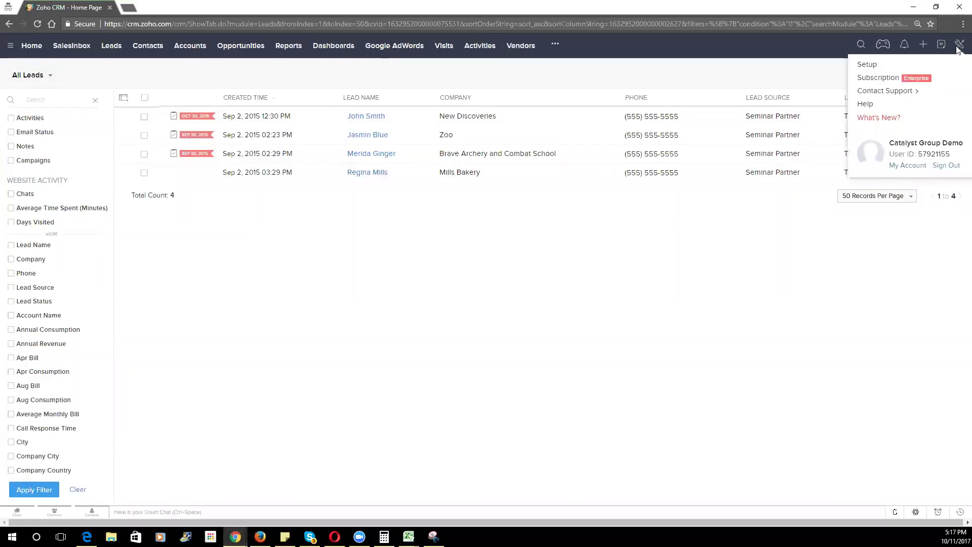
click(909, 64)
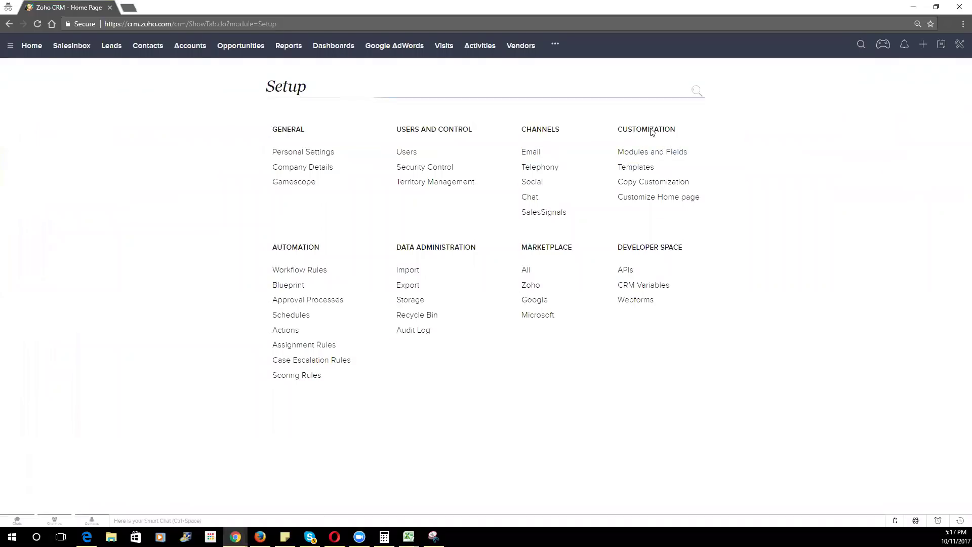
Open the Leads module's Standard layout editor from Modules and Fields
click(644, 158)
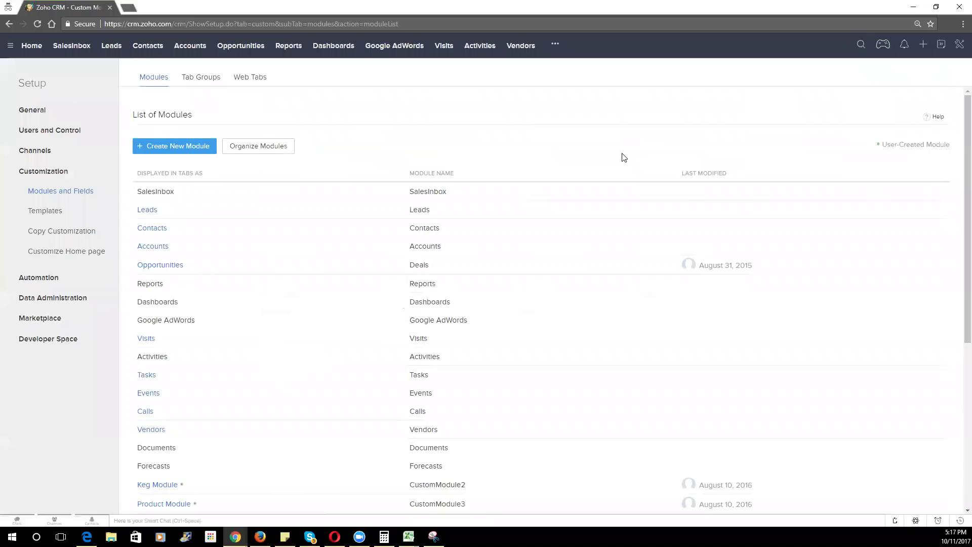
click(146, 213)
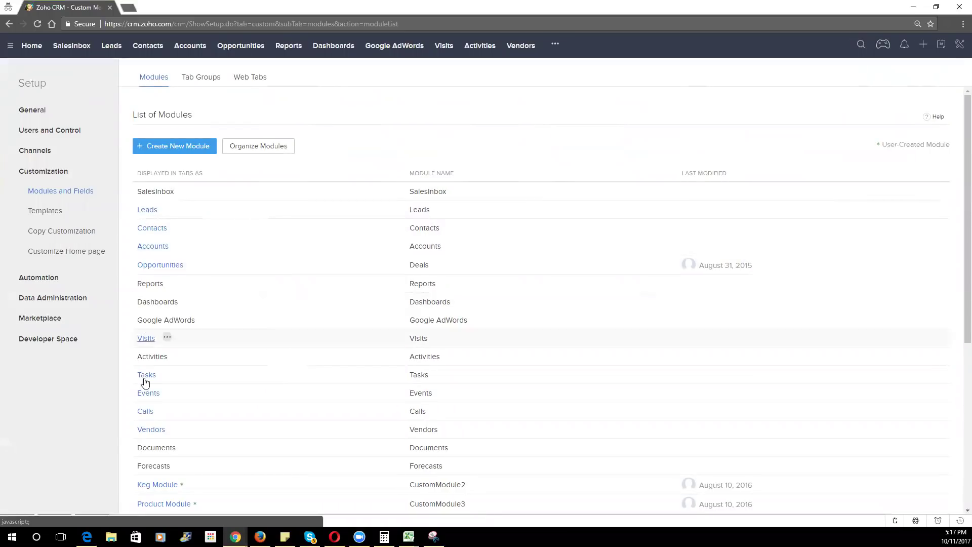
click(146, 214)
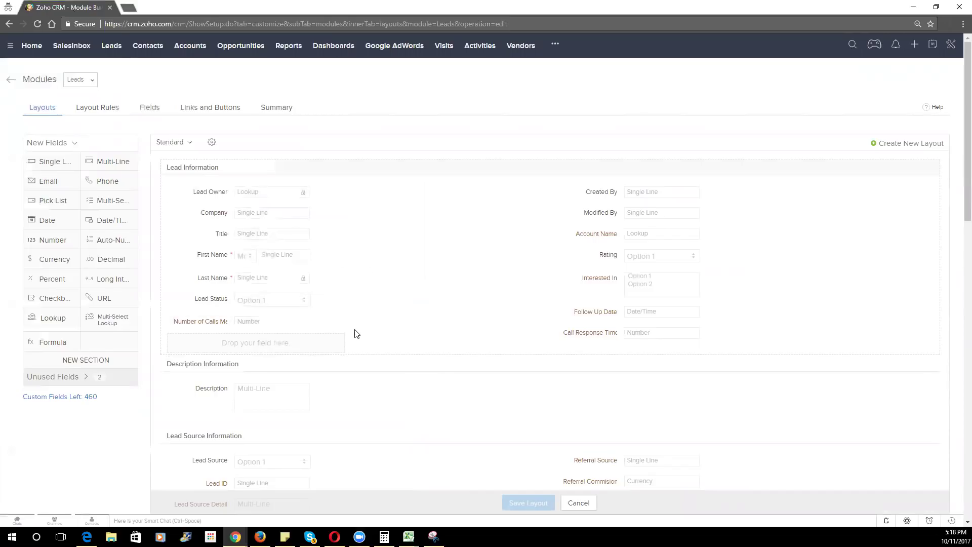
Add a new section below Lead Information and name it Example Section
scroll(357, 334, down, 3)
scroll(348, 191, up, 1)
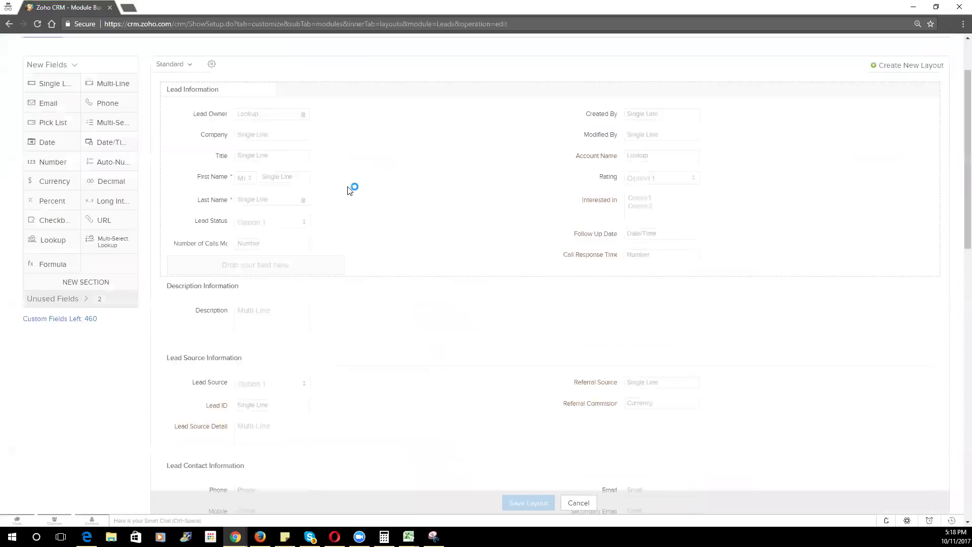
scroll(348, 191, up, 1)
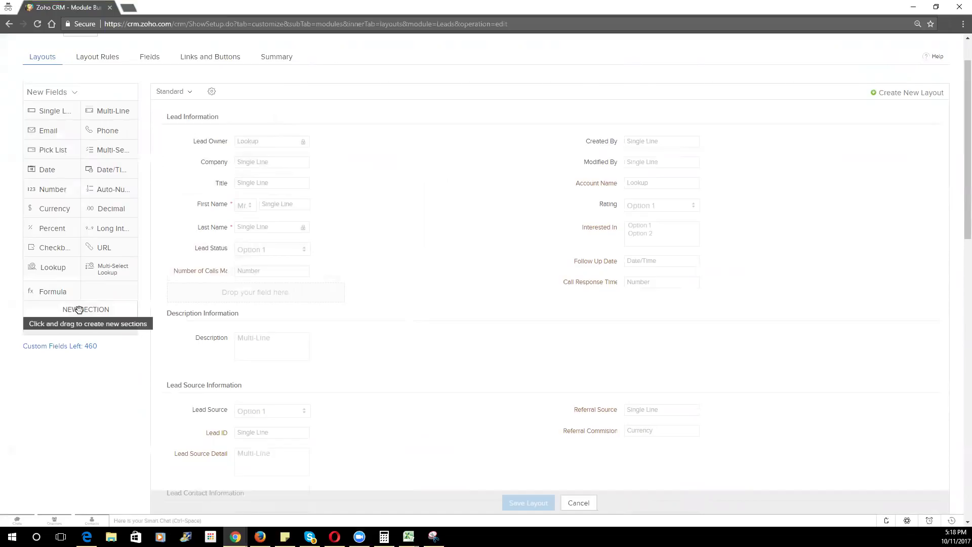
drag(73, 310, 263, 330)
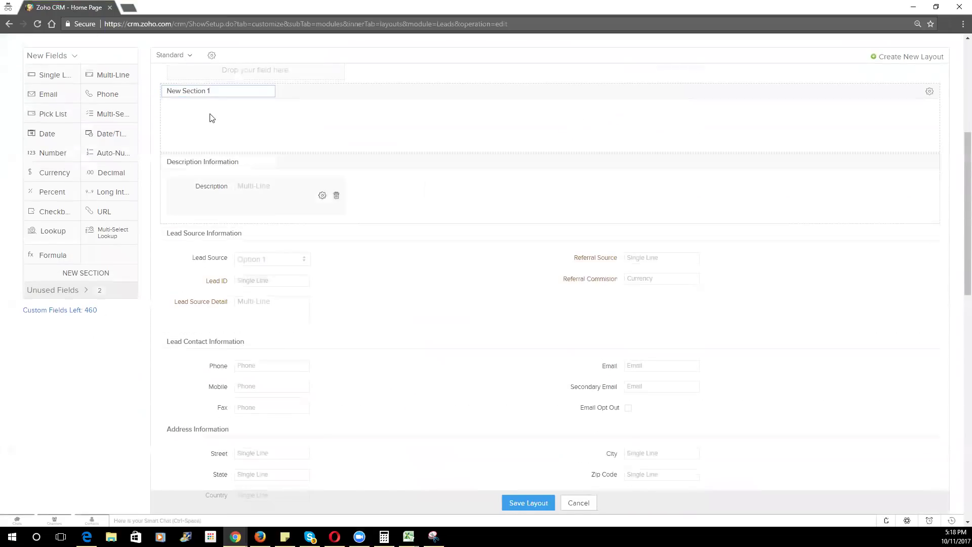
drag(220, 91, 123, 87)
text(Ec)
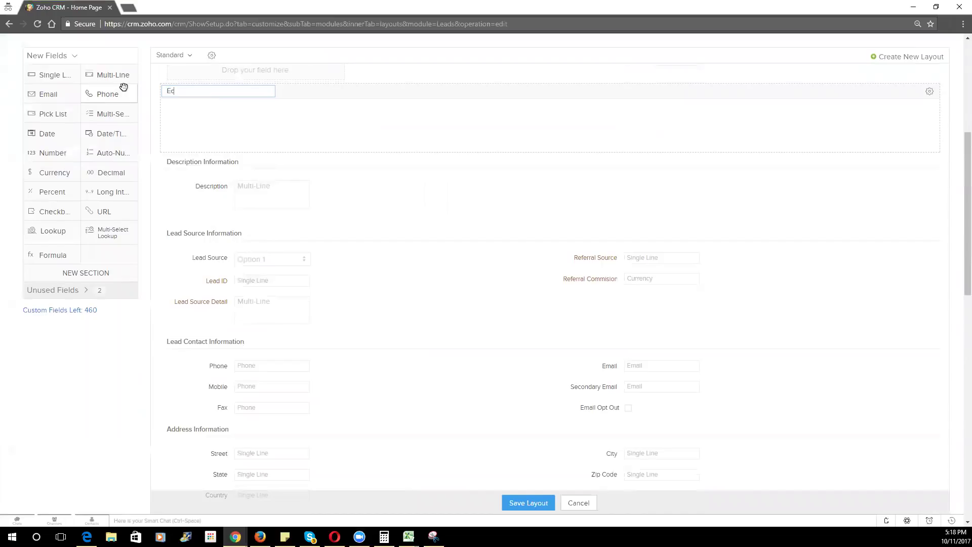
text(ample Section)
click(320, 126)
Set Example Section to a single-column layout
scroll(319, 126, up, 1)
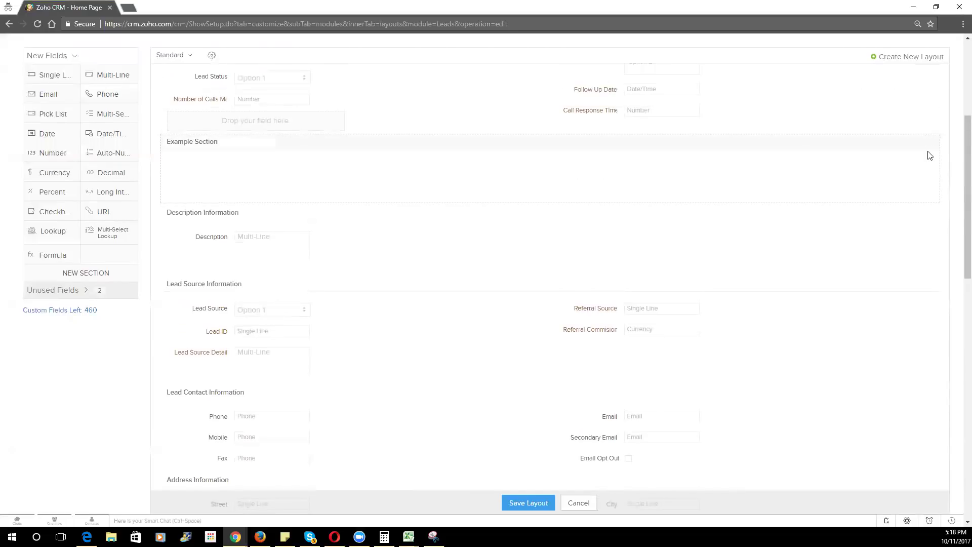
click(930, 144)
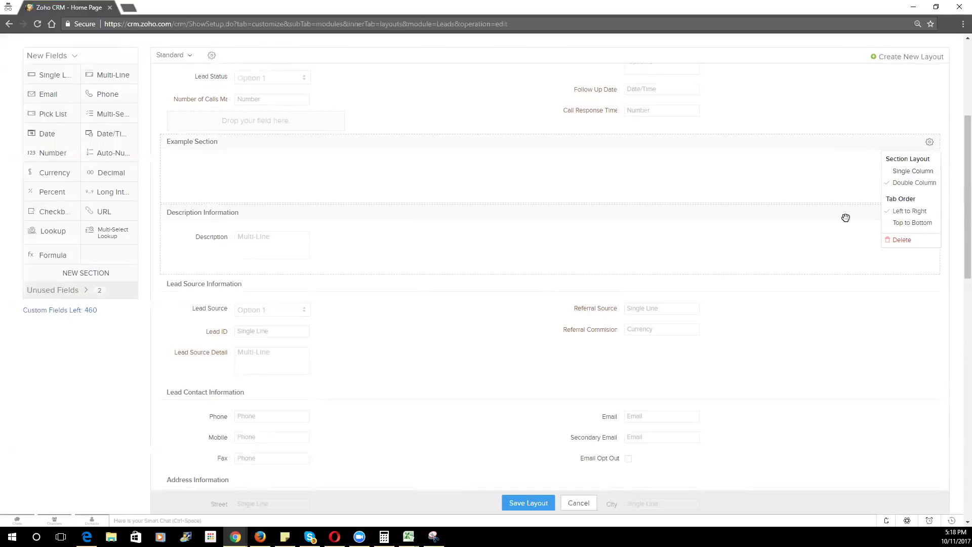
click(915, 171)
scroll(253, 243, up, 2)
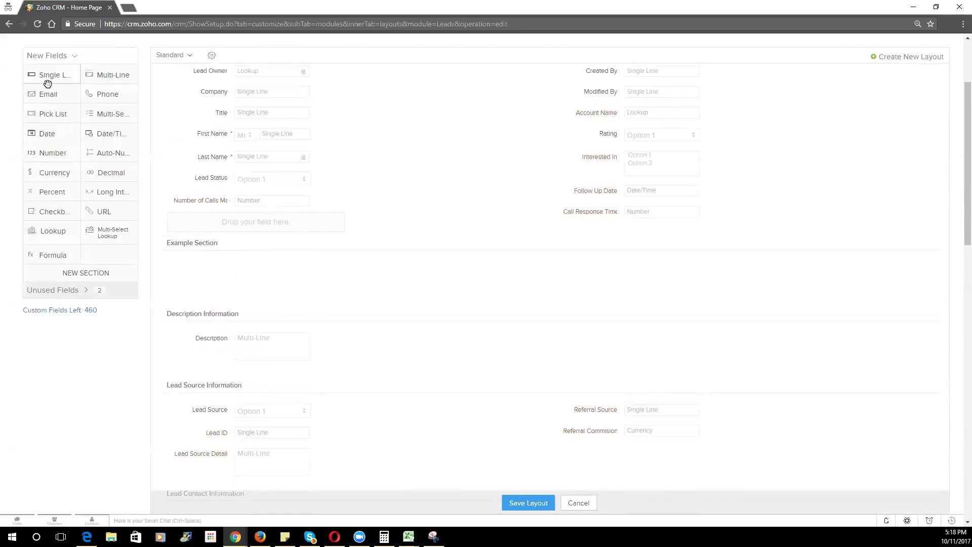
Add a Single Line field labelled Test to Example Section
drag(51, 78, 249, 277)
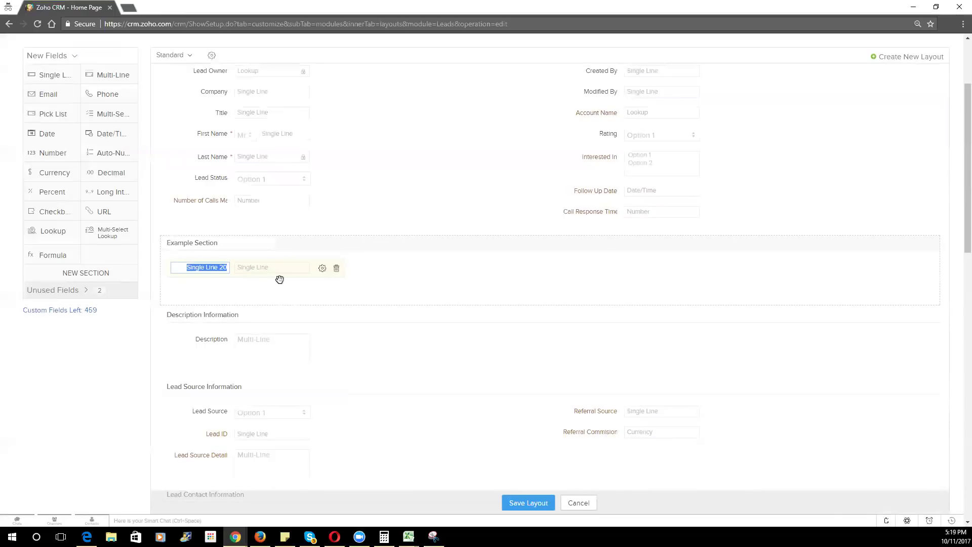
text(Test)
click(322, 269)
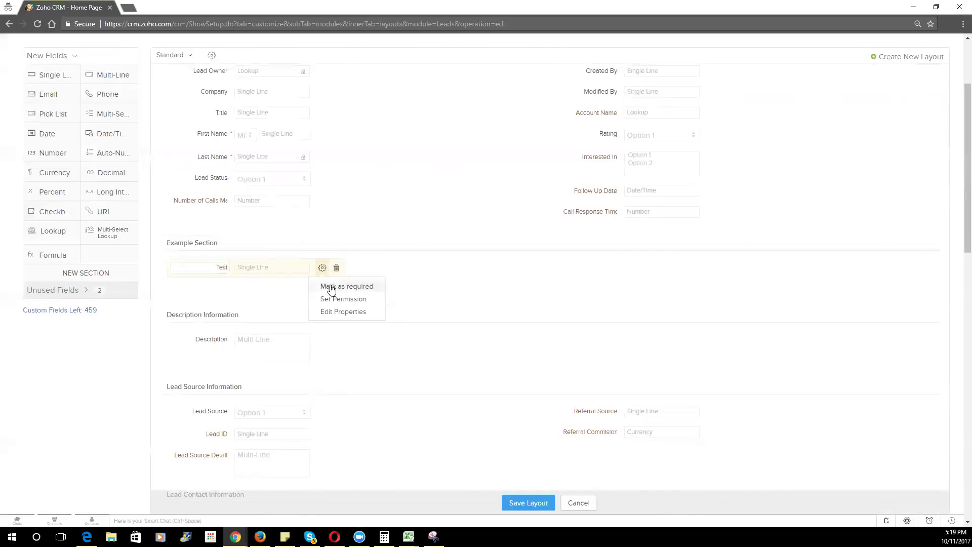
click(329, 312)
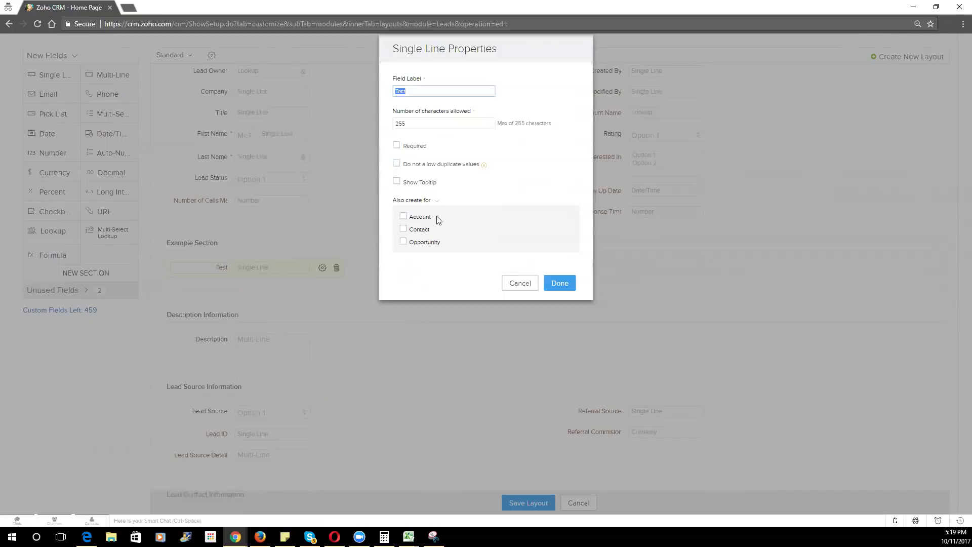
Also create Test for Accounts, Contacts and Opportunities, and enable its tooltip
click(403, 216)
click(403, 217)
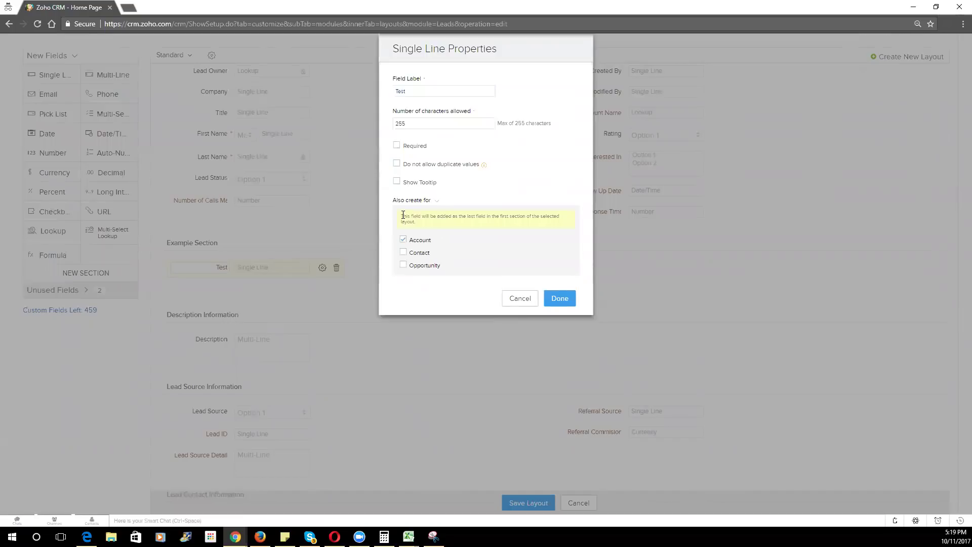
click(404, 252)
click(403, 265)
click(397, 182)
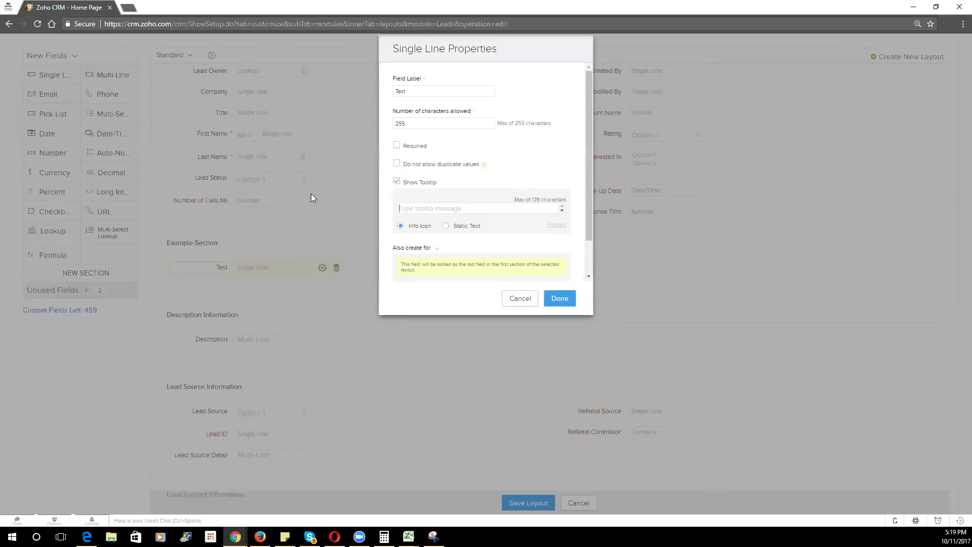
click(527, 300)
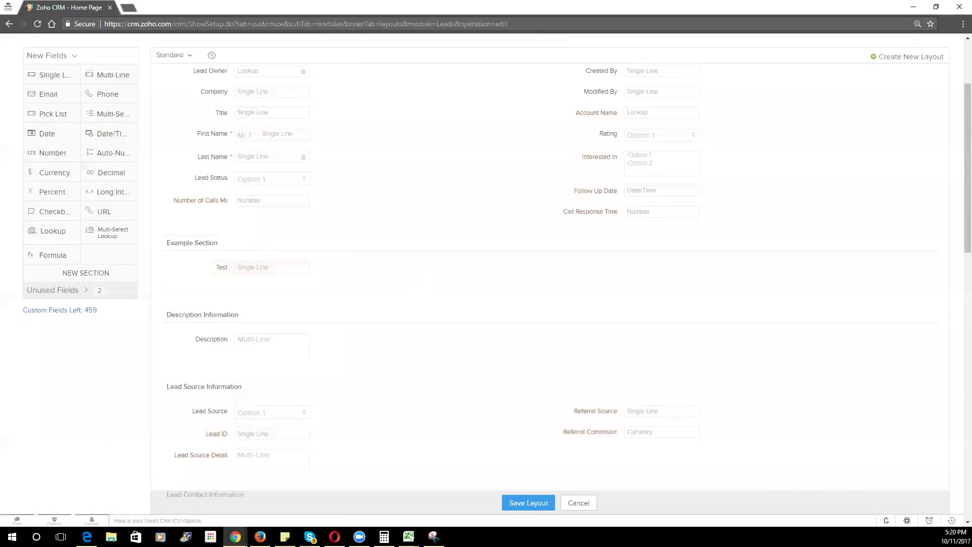
click(546, 503)
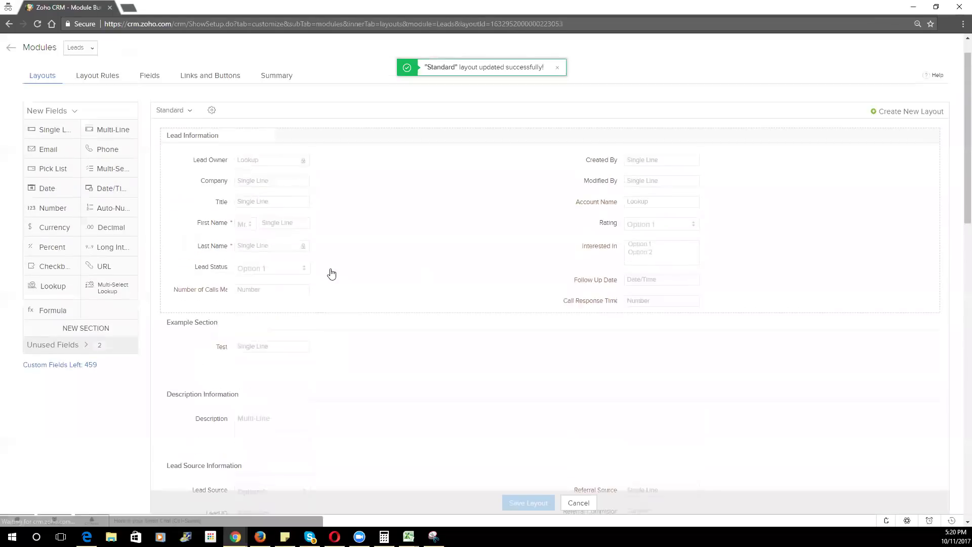
click(323, 379)
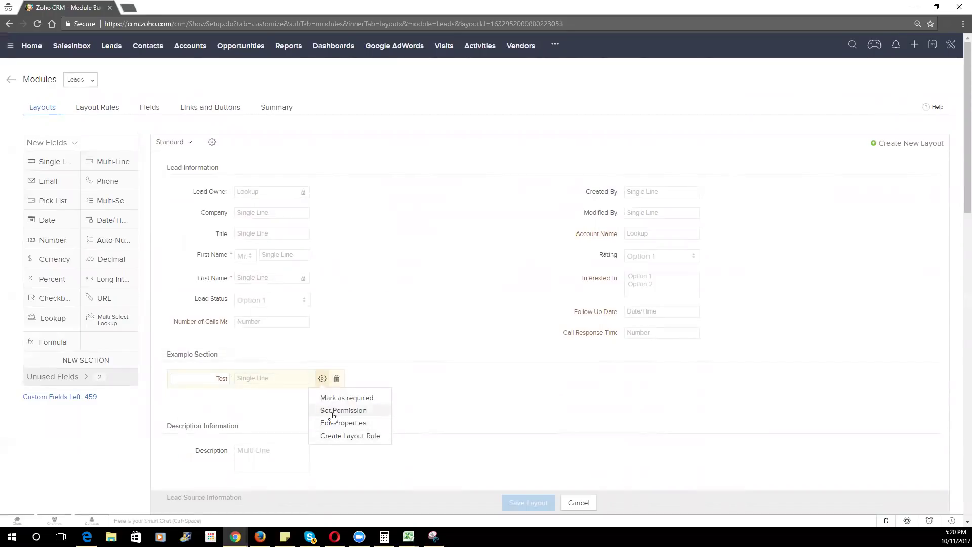
click(332, 411)
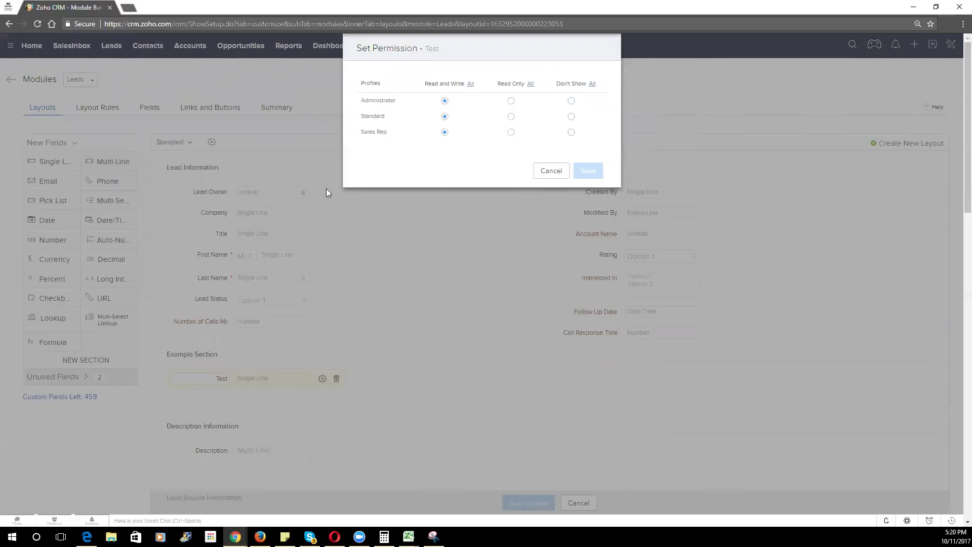
click(553, 170)
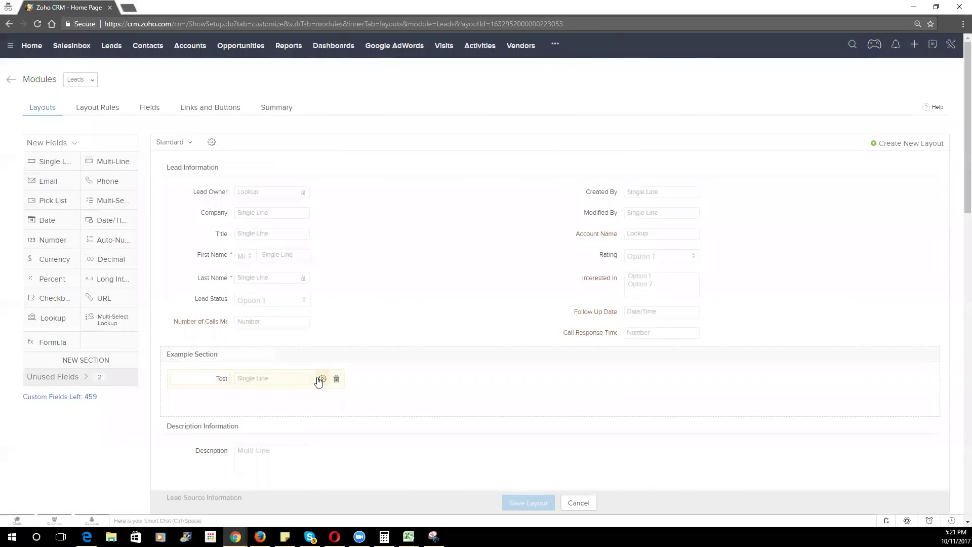
click(322, 380)
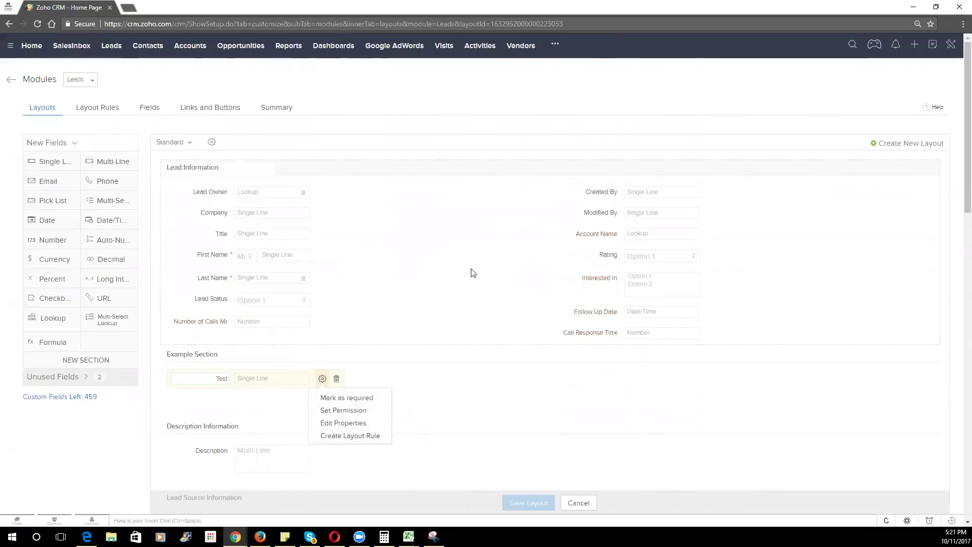
click(496, 377)
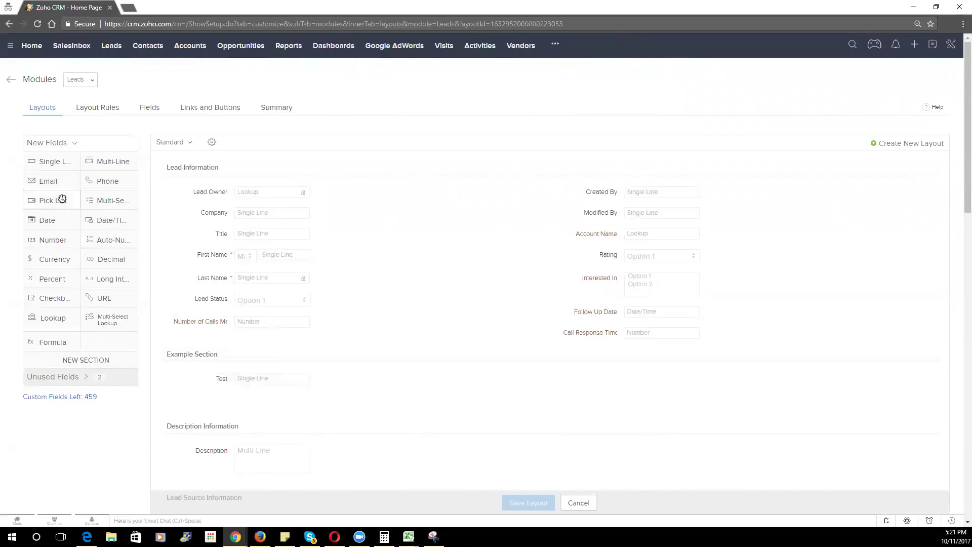
Add a 'Product List' pick list above Test and save the Leads layout
drag(46, 200, 217, 373)
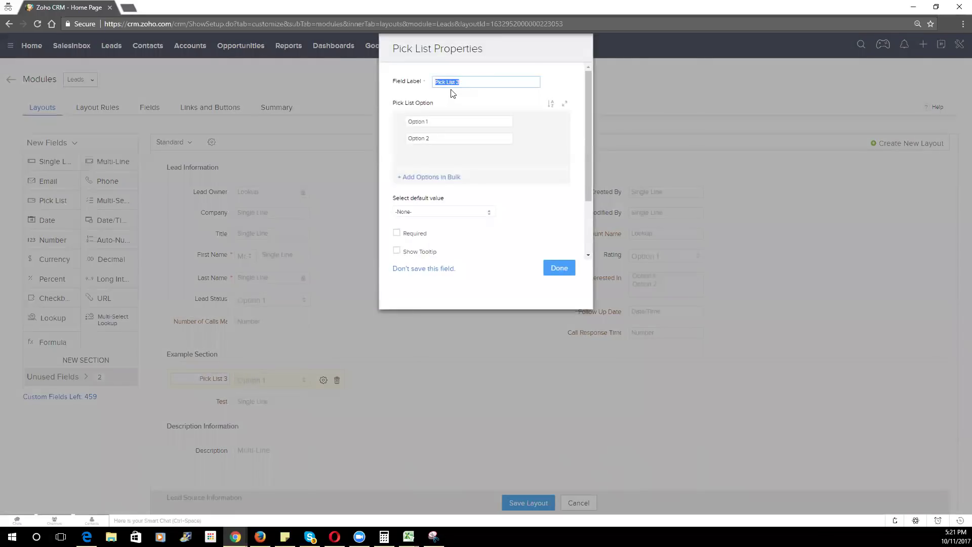
text(Product Listy)
click(560, 269)
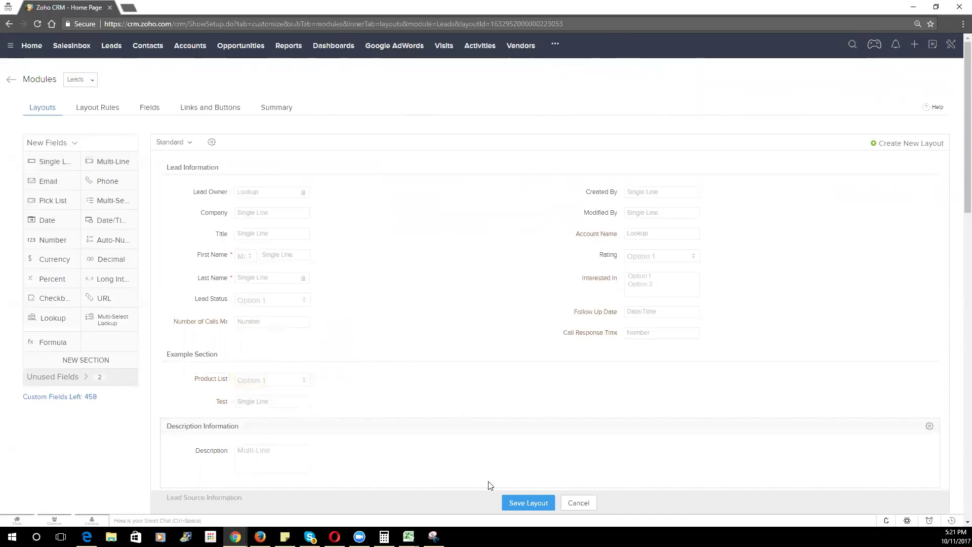
click(527, 503)
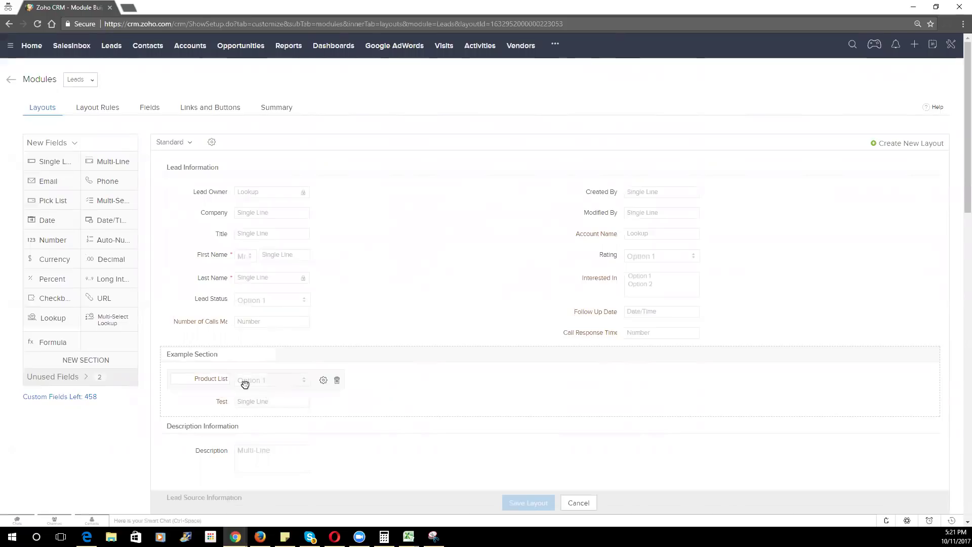
Create a layout rule named 'Show Product Detail' with Product List as primary field
click(324, 381)
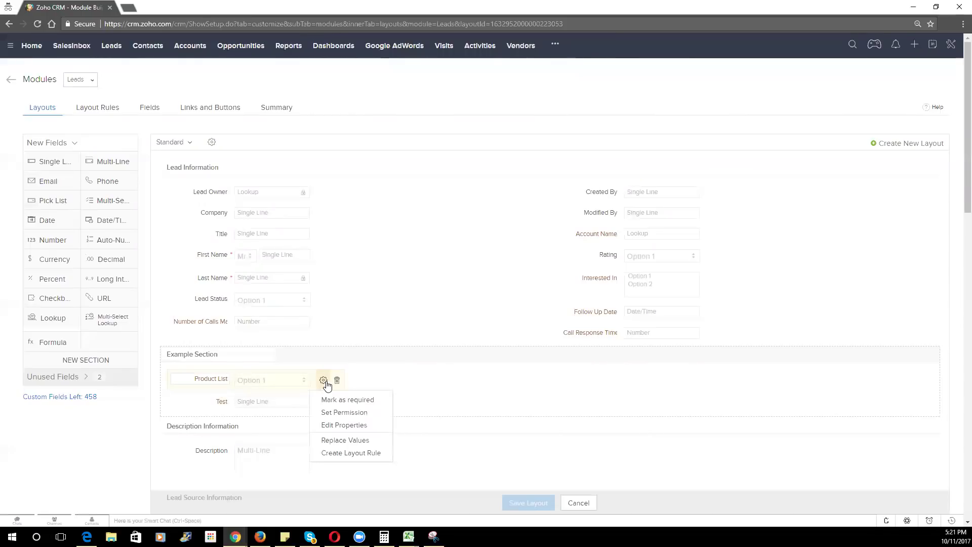
click(338, 453)
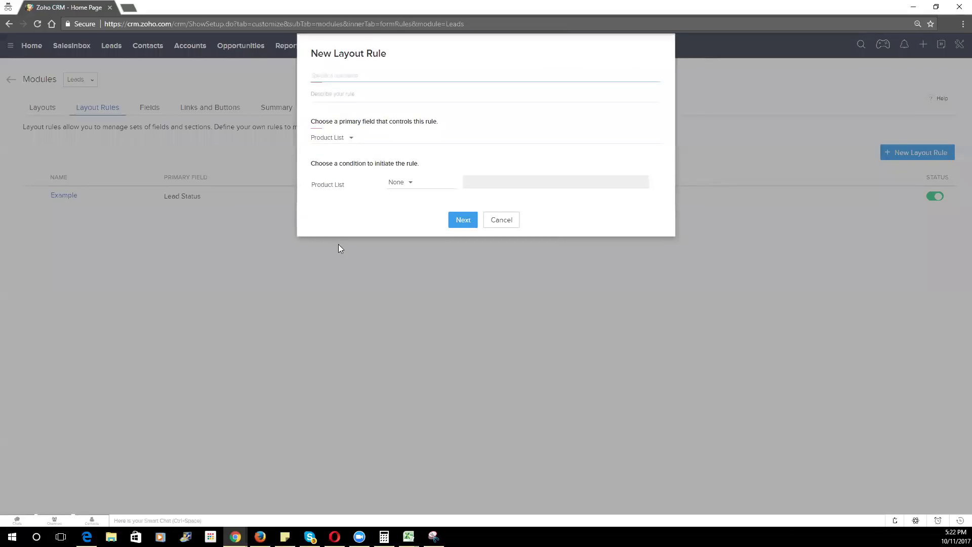
text(Show F)
text(roduct Detail)
click(344, 140)
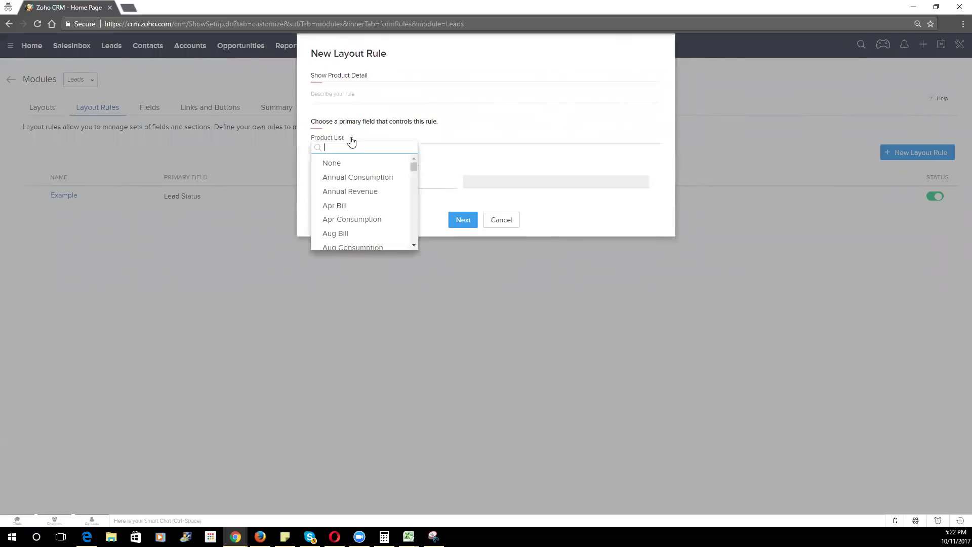
scroll(374, 177, down, 3)
scroll(375, 177, down, 10)
text(proi)
key(BackSpace)
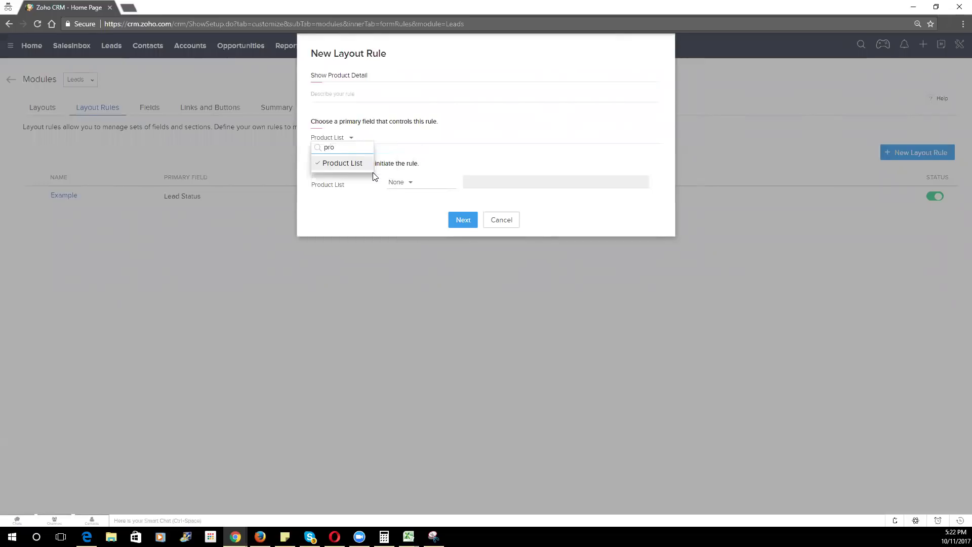
click(347, 164)
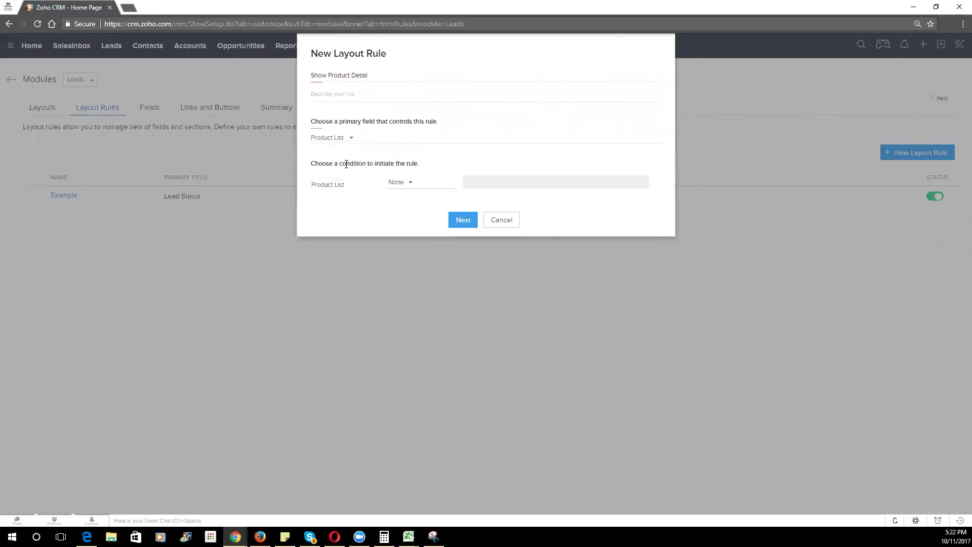
Set the rule's condition to Product List Is Option 1
click(411, 185)
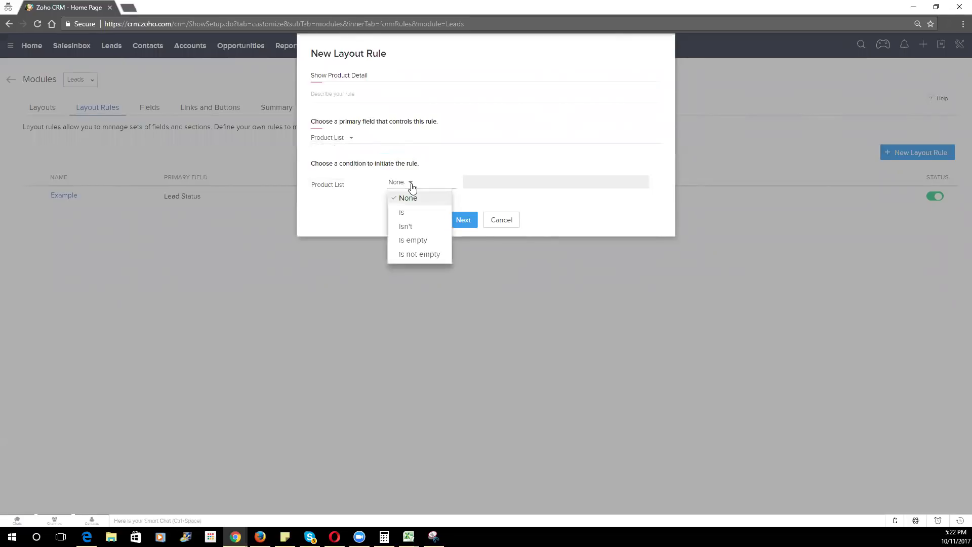
click(405, 213)
click(488, 182)
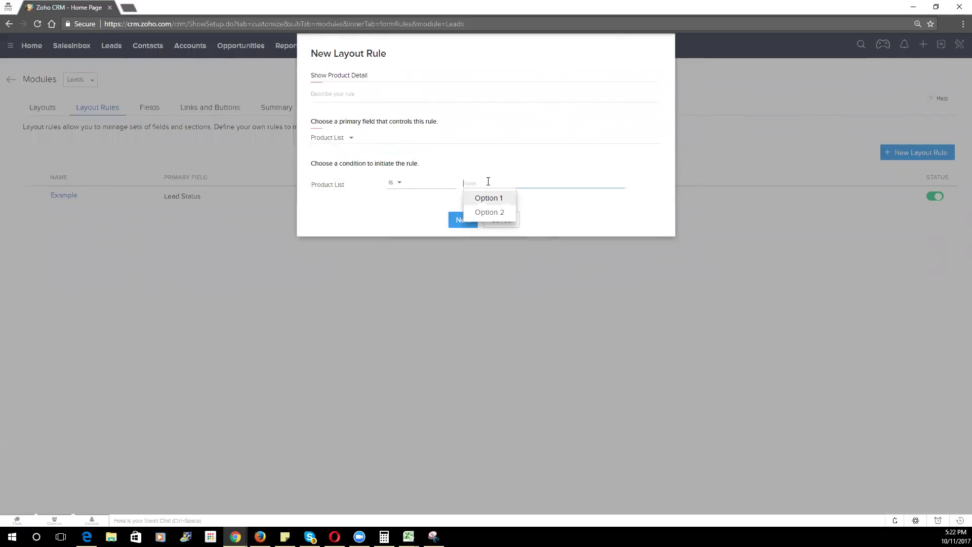
click(488, 198)
click(372, 217)
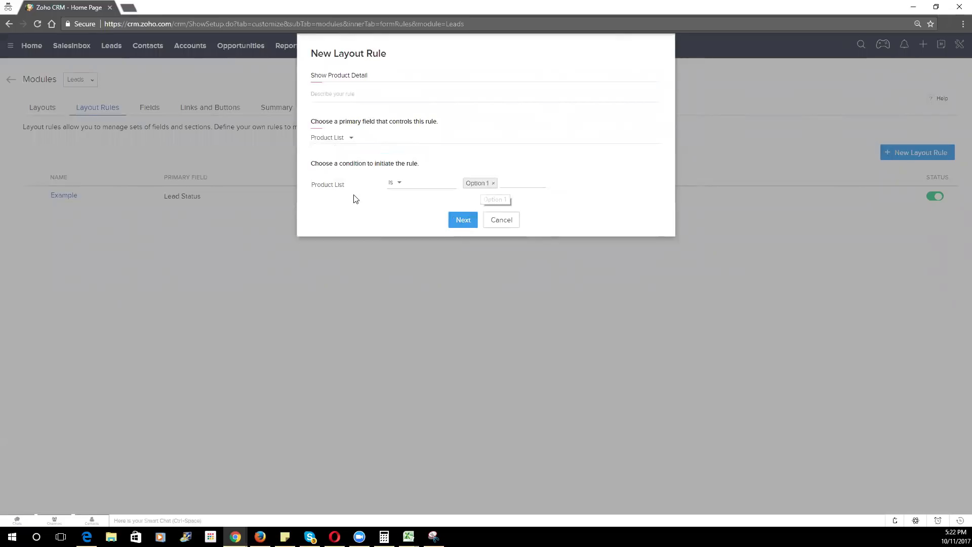
Start a Show Fields action for Option 1, then discard the overfilled field selection
click(463, 221)
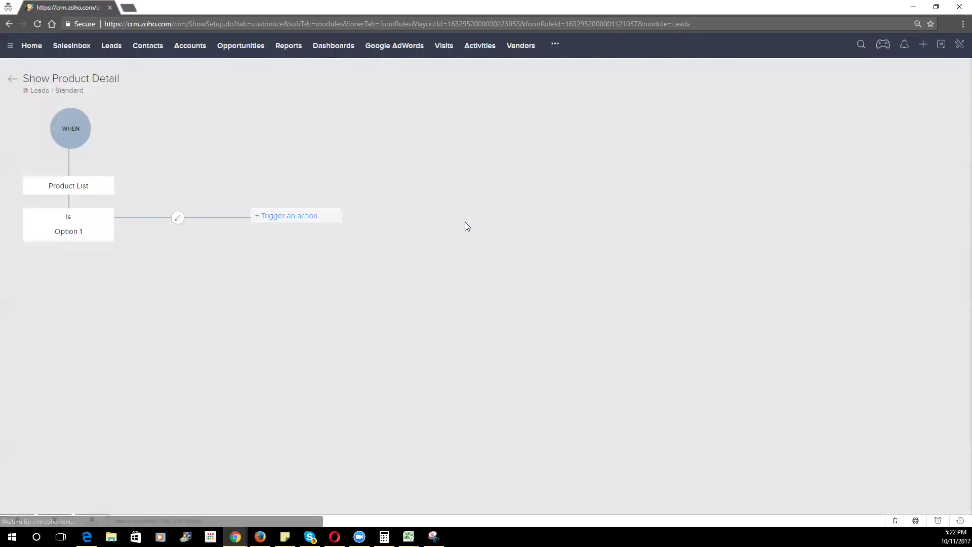
click(296, 216)
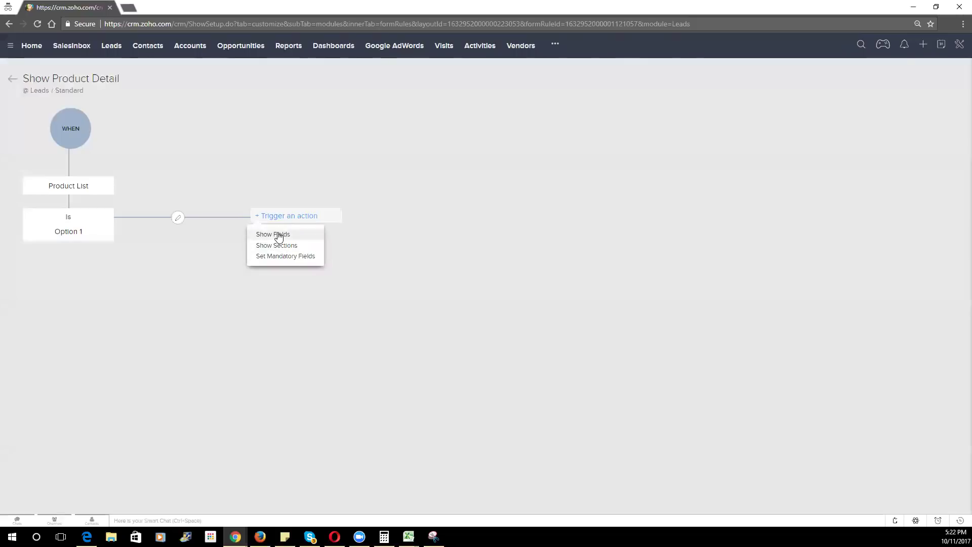
click(278, 233)
click(723, 134)
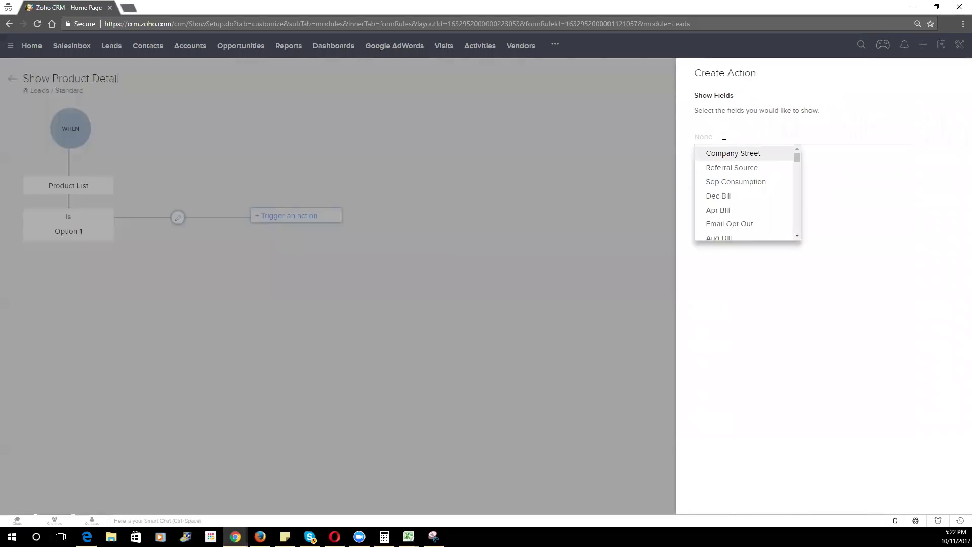
scroll(766, 198, down, 2)
scroll(766, 198, down, 5)
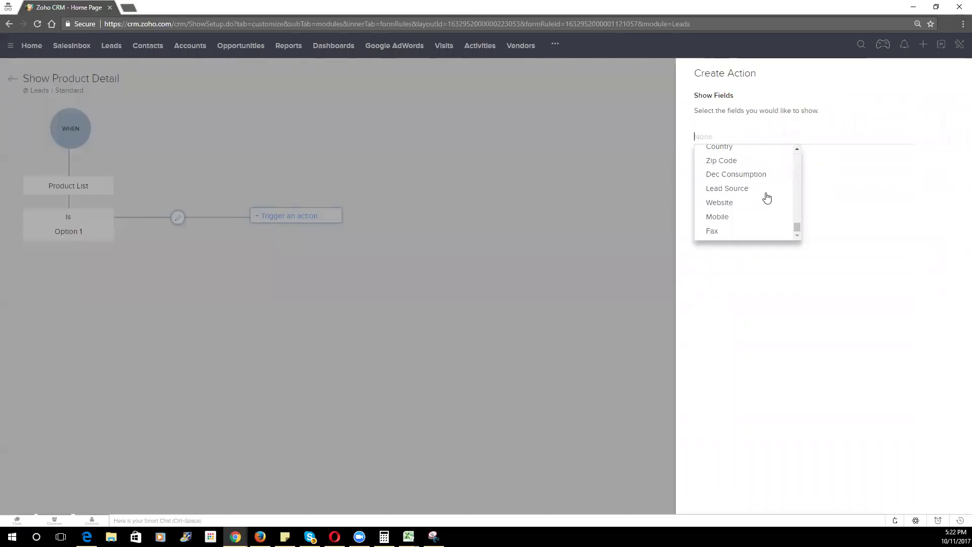
scroll(766, 197, down, 5)
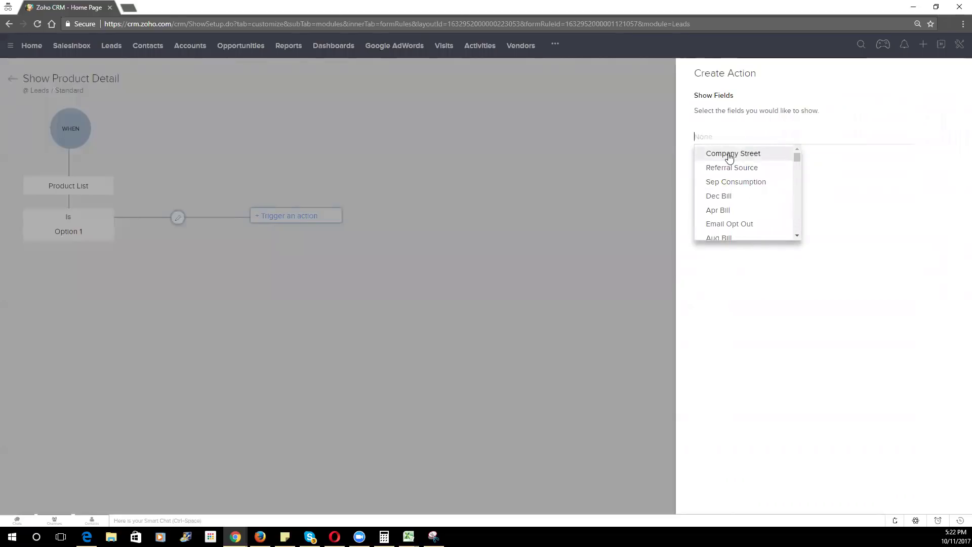
click(731, 154)
click(733, 154)
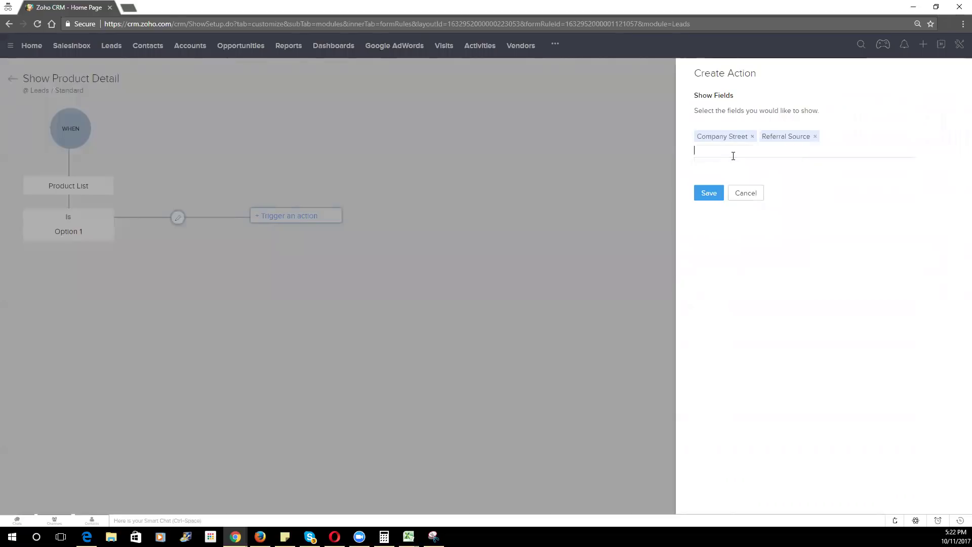
click(734, 153)
click(728, 170)
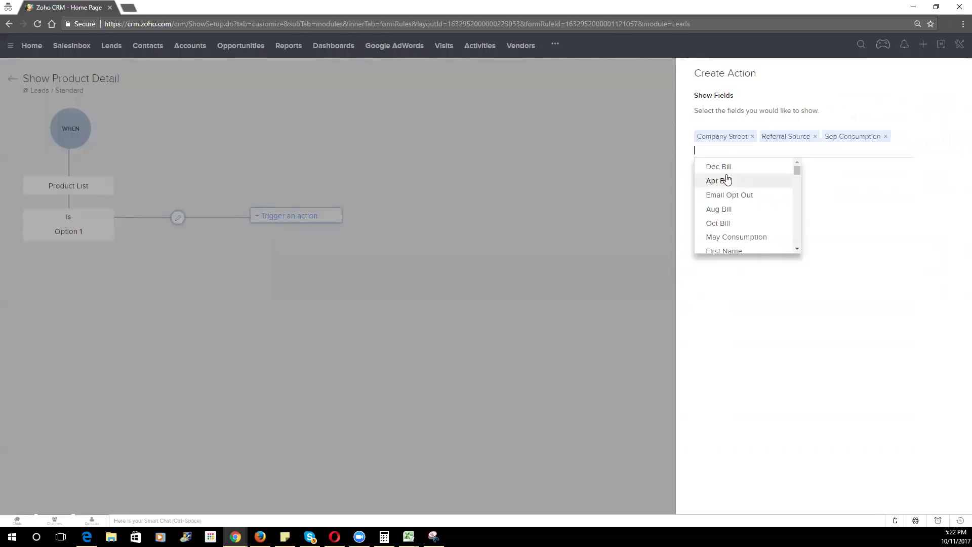
click(727, 171)
click(719, 168)
click(718, 169)
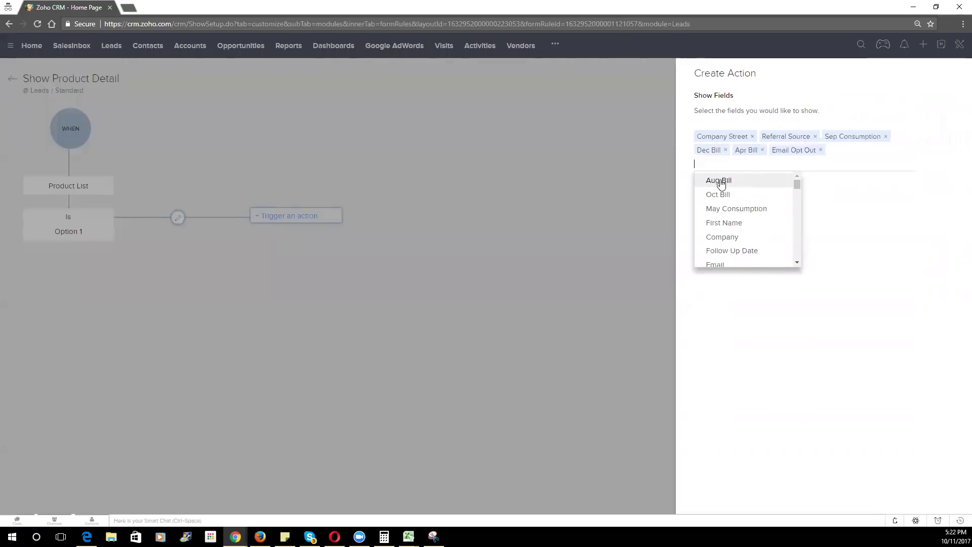
click(719, 180)
click(720, 186)
click(722, 195)
click(723, 193)
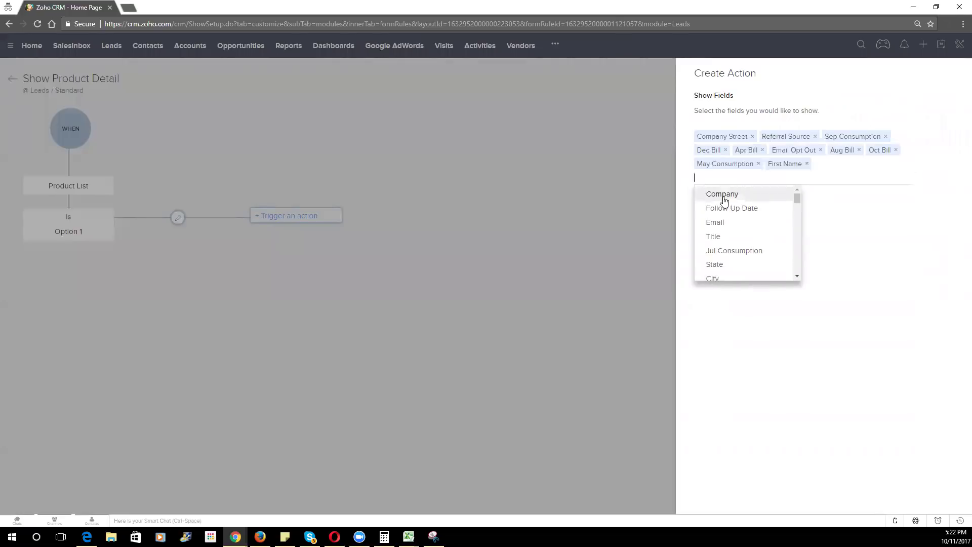
click(725, 202)
click(725, 208)
click(722, 209)
click(723, 224)
click(725, 226)
click(726, 228)
click(725, 226)
click(725, 226)
click(726, 234)
click(738, 266)
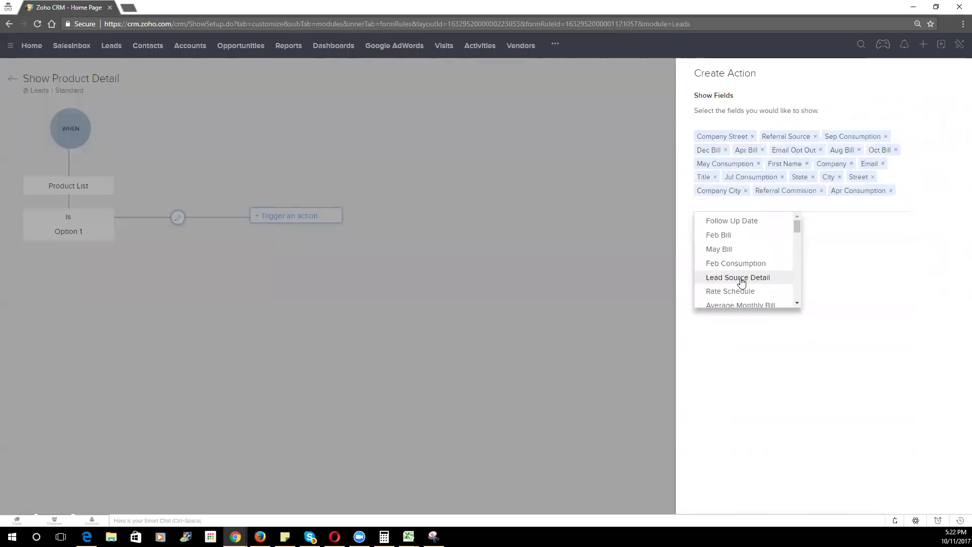
click(740, 268)
click(741, 279)
click(741, 279)
double_click(742, 281)
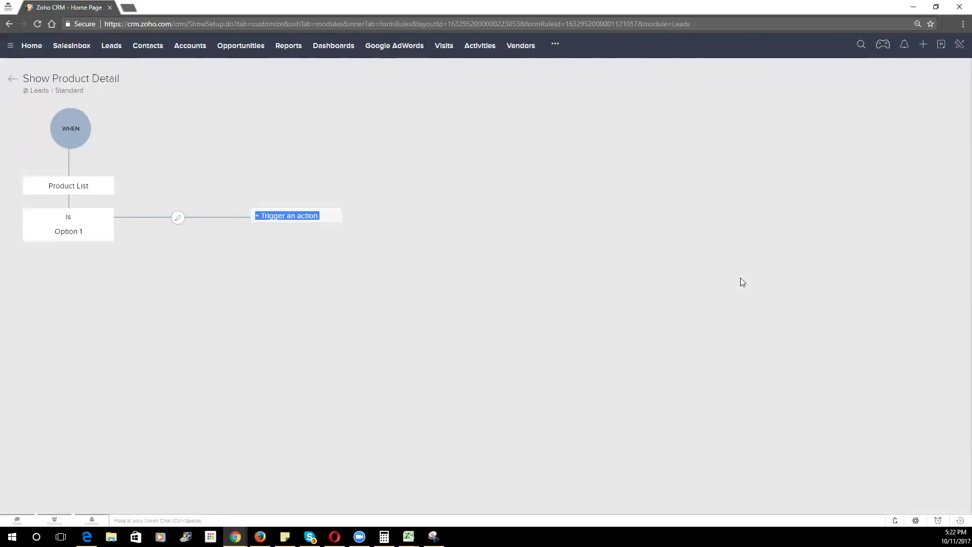
Show Company Street, Sep Consumption, Dec/Apr/Aug/Oct Bill, Email Opt Out and May Consumption for Option 1
click(280, 217)
click(277, 234)
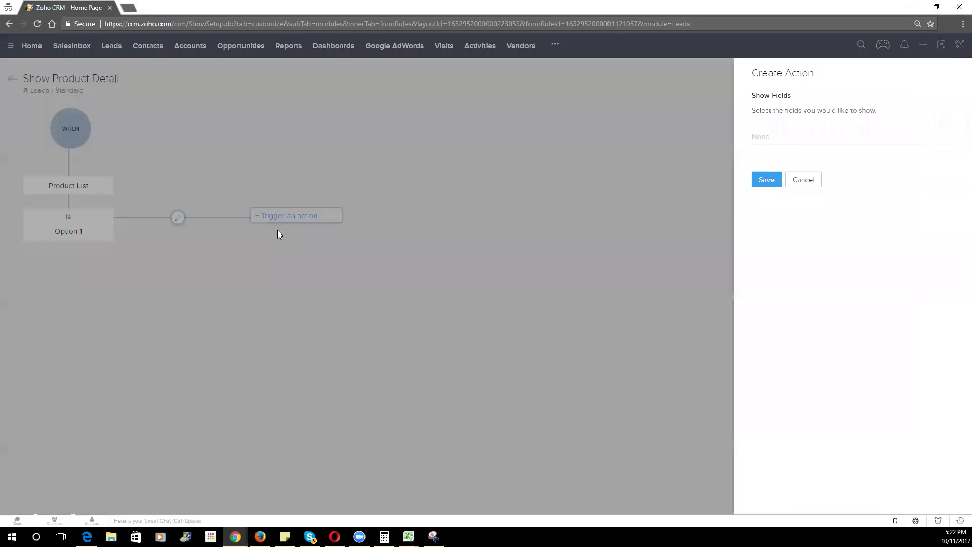
click(718, 135)
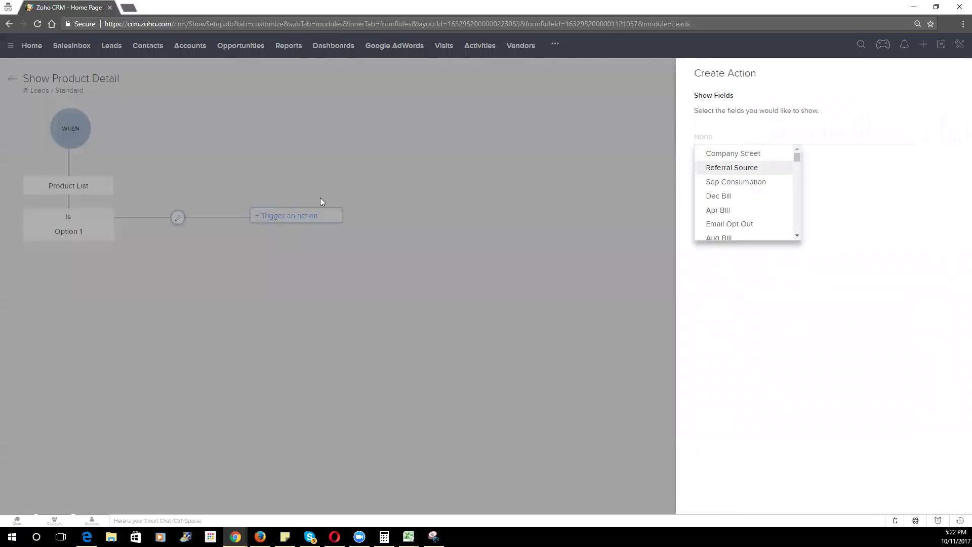
click(716, 154)
click(720, 188)
click(721, 193)
click(722, 193)
click(721, 195)
click(720, 197)
click(719, 196)
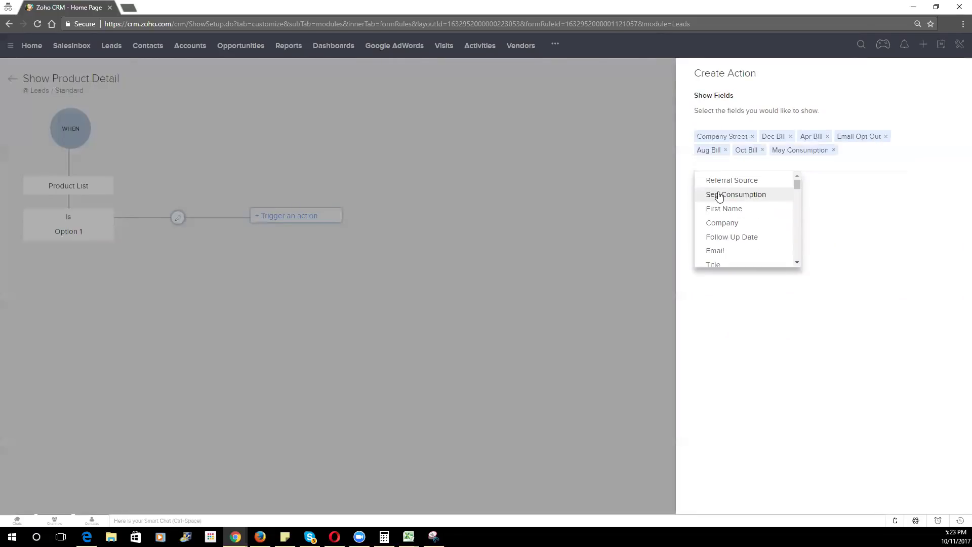
click(710, 194)
click(868, 270)
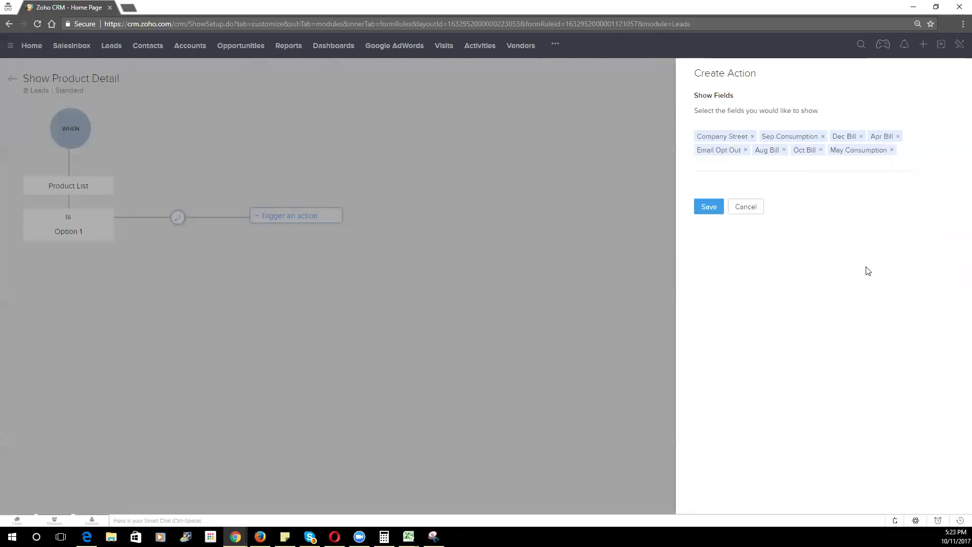
click(705, 210)
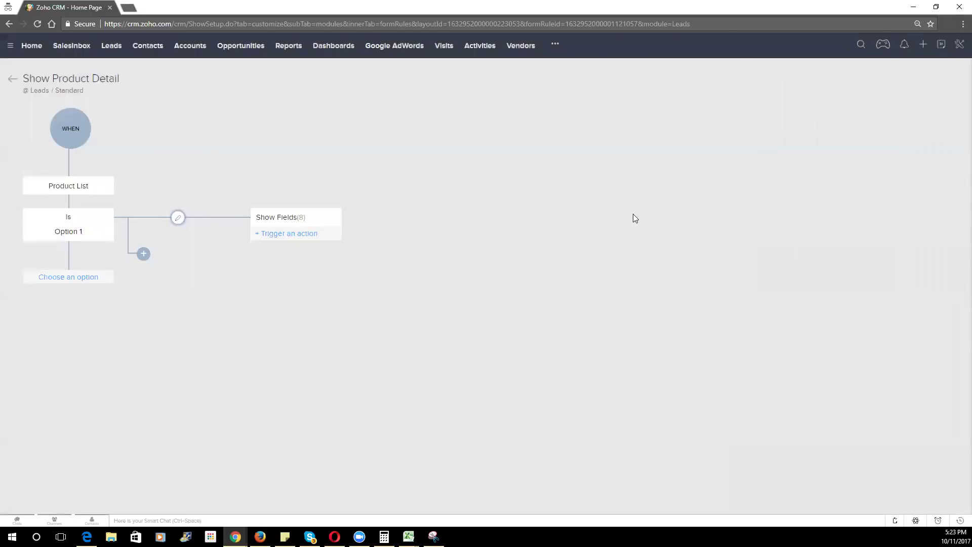
Add a second branch where Product List Is Option 2
click(78, 280)
click(105, 301)
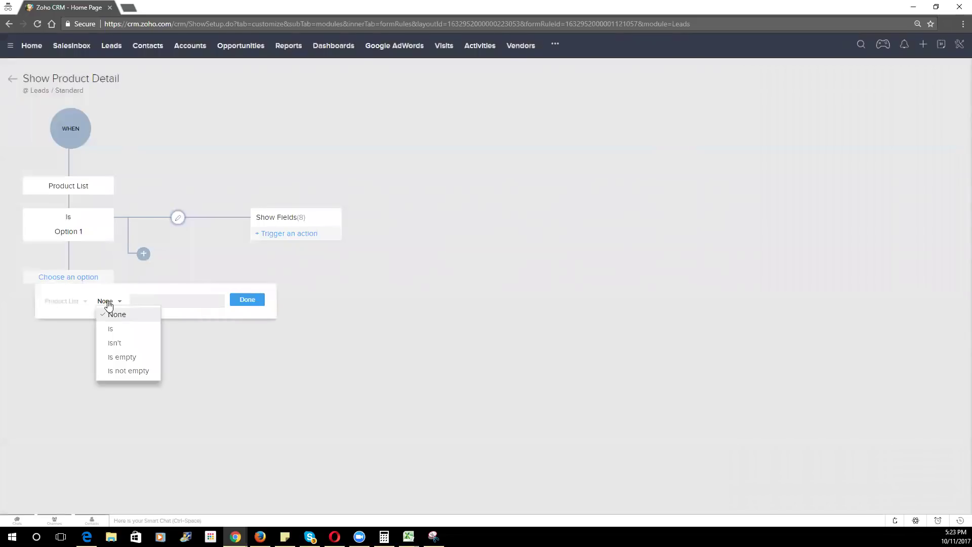
click(117, 329)
click(145, 300)
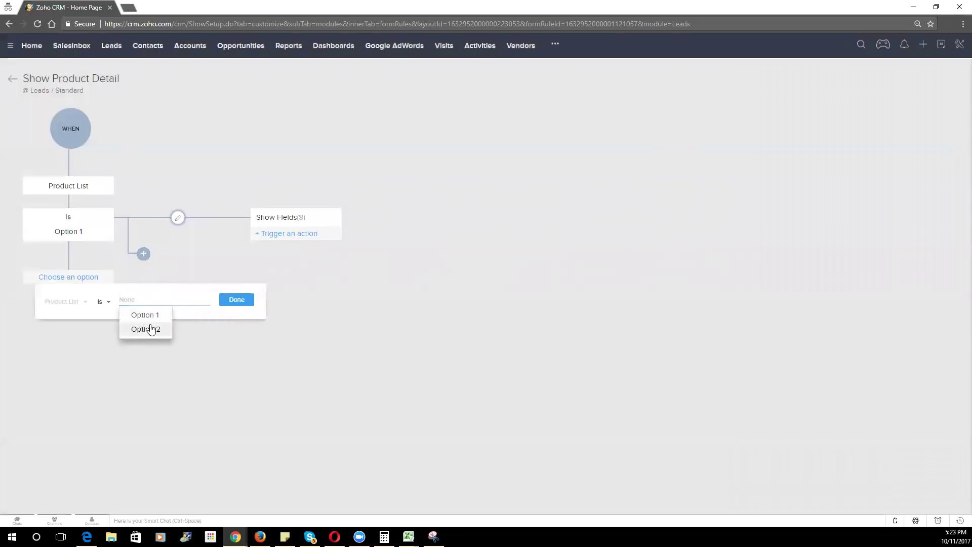
click(150, 325)
click(239, 308)
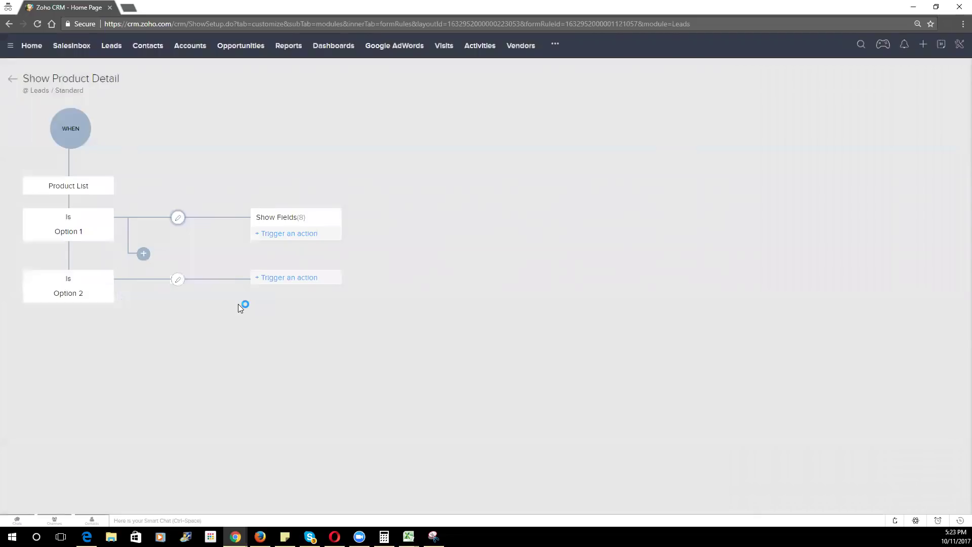
Show Referral Source, Sep Consumption, Dec Bill and Aug Bill for Option 2 and save
click(276, 277)
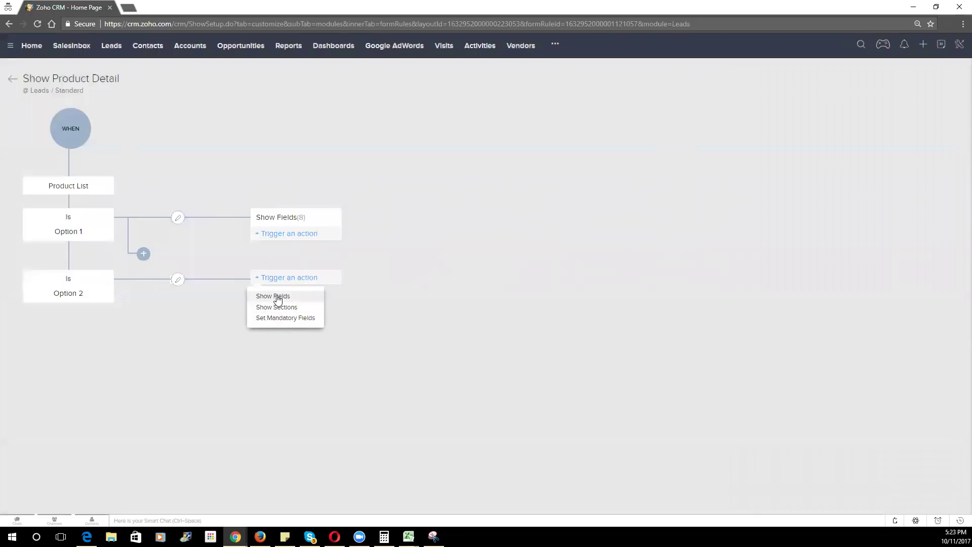
click(278, 298)
click(742, 141)
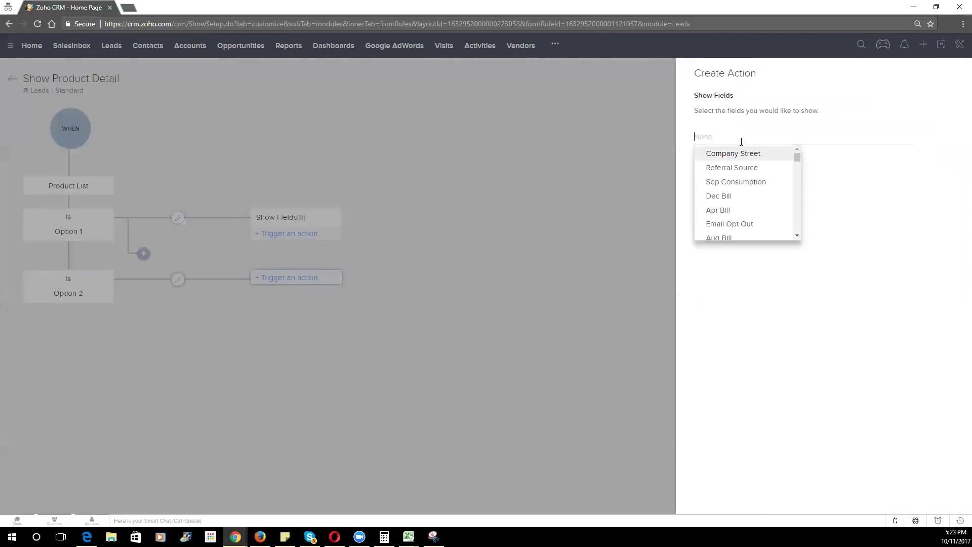
click(734, 182)
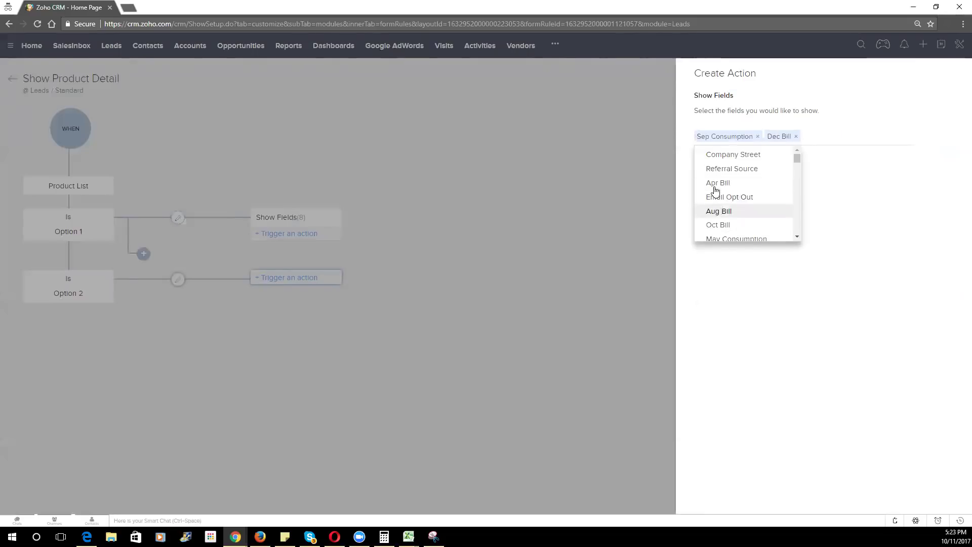
click(726, 190)
click(719, 208)
click(716, 185)
click(833, 195)
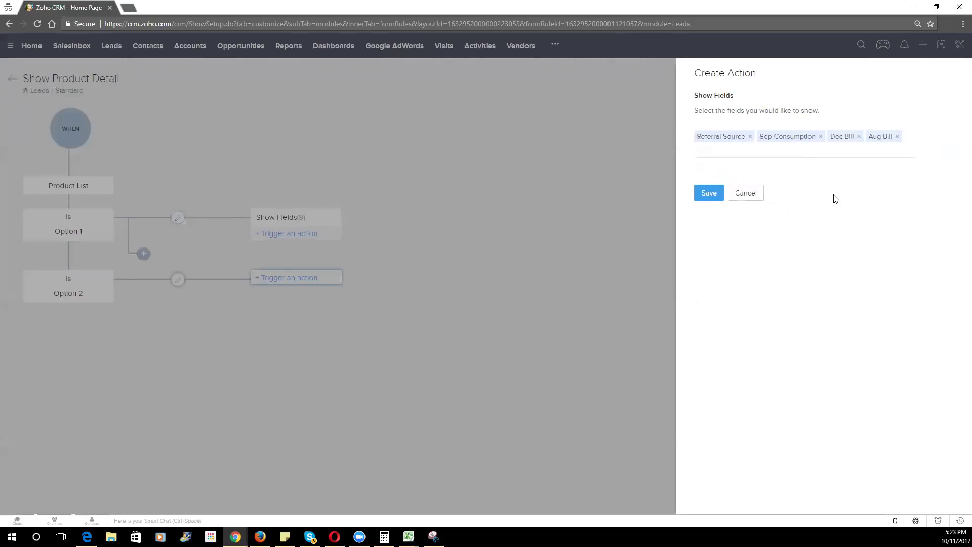
click(722, 191)
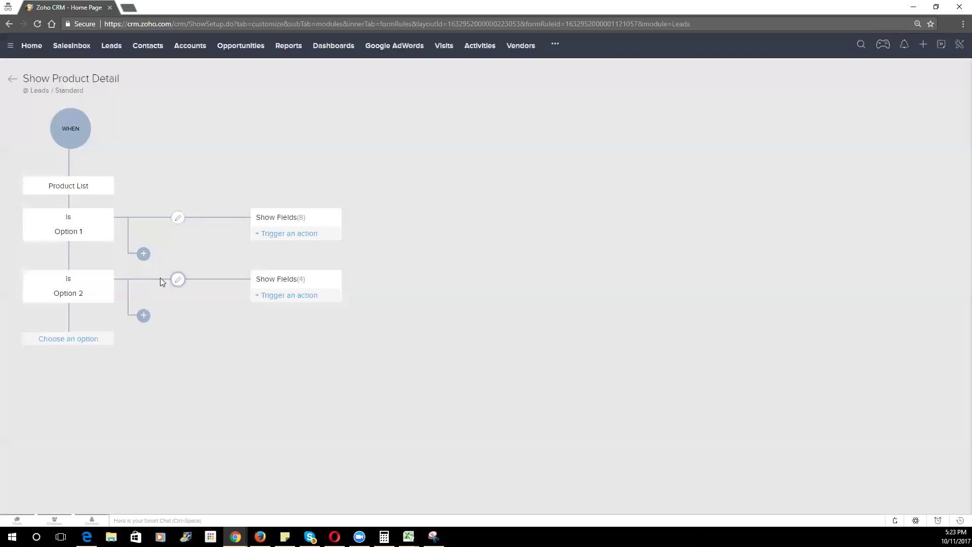
Begin an extra condition under the Option 1 branch, then abandon it
click(143, 254)
click(739, 199)
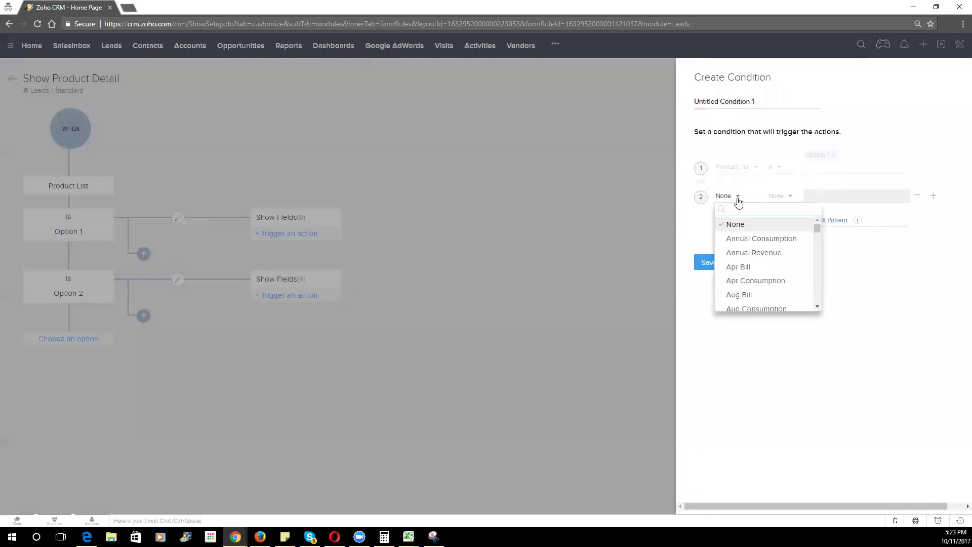
click(655, 294)
click(746, 263)
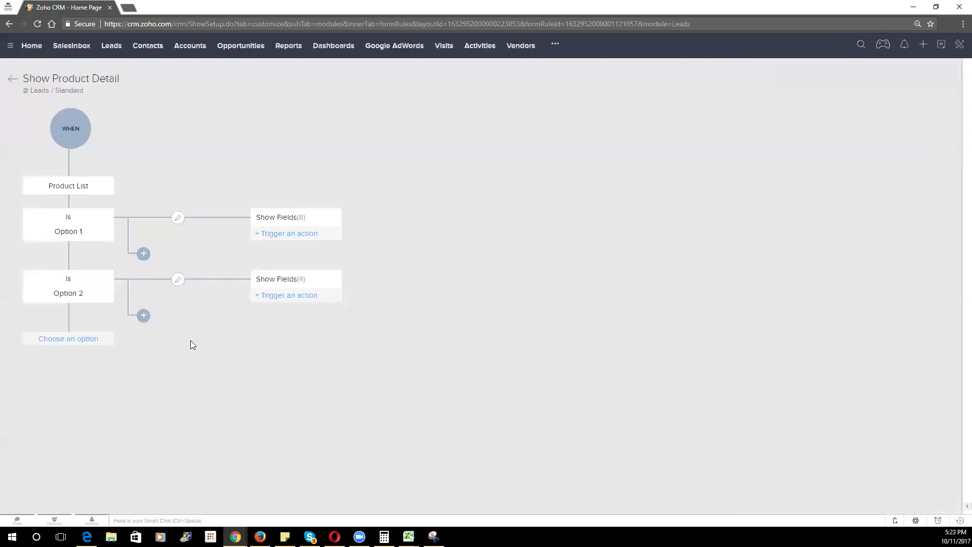
Add a third branch where Product List Isn't Option 1
click(70, 339)
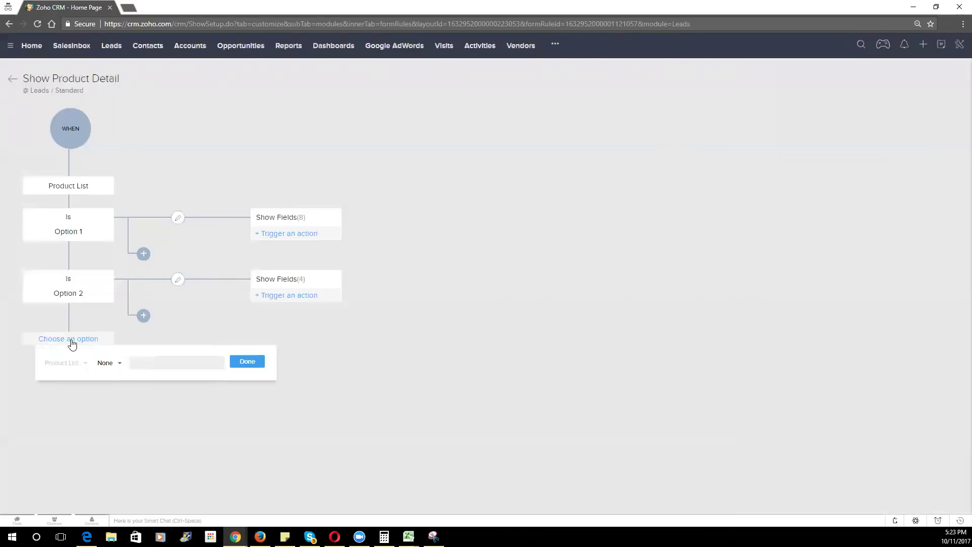
click(99, 364)
click(126, 406)
click(160, 360)
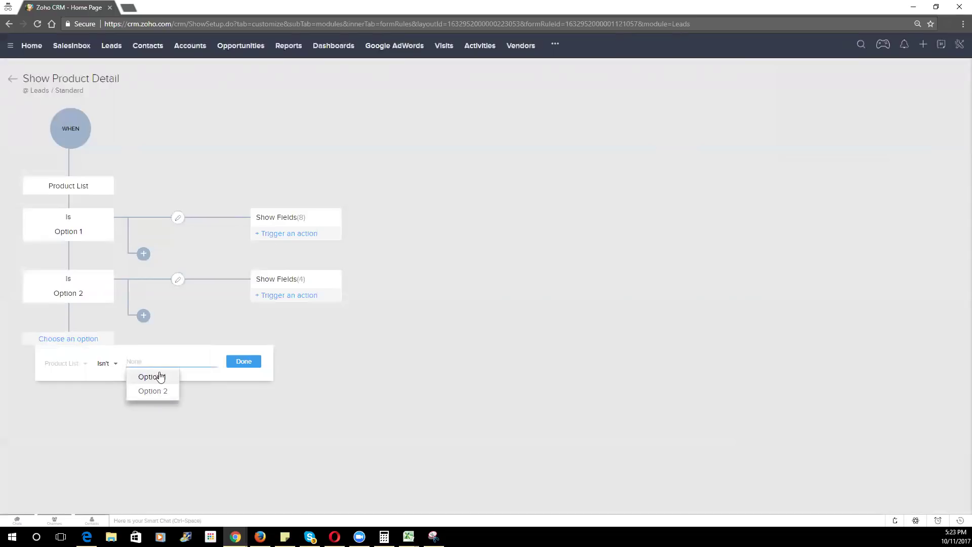
click(155, 377)
click(243, 368)
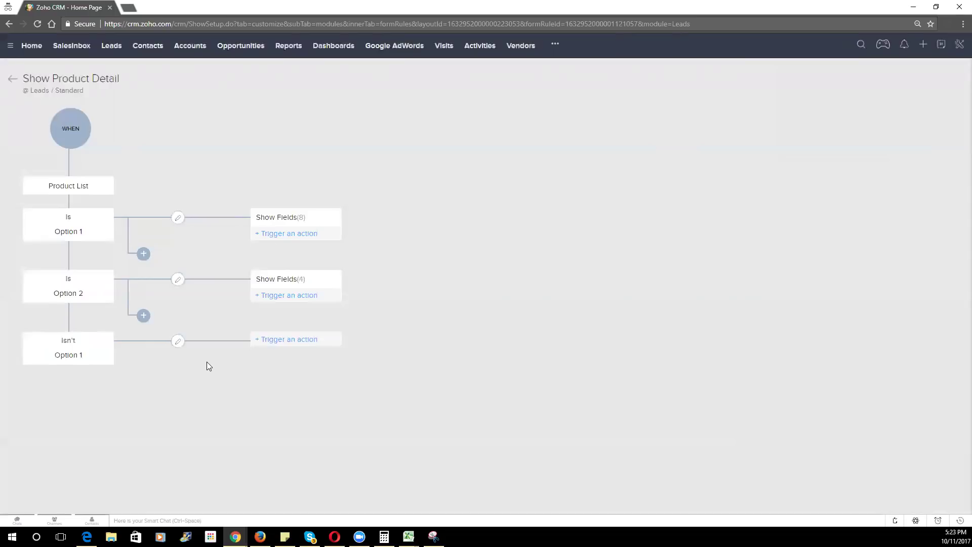
click(294, 347)
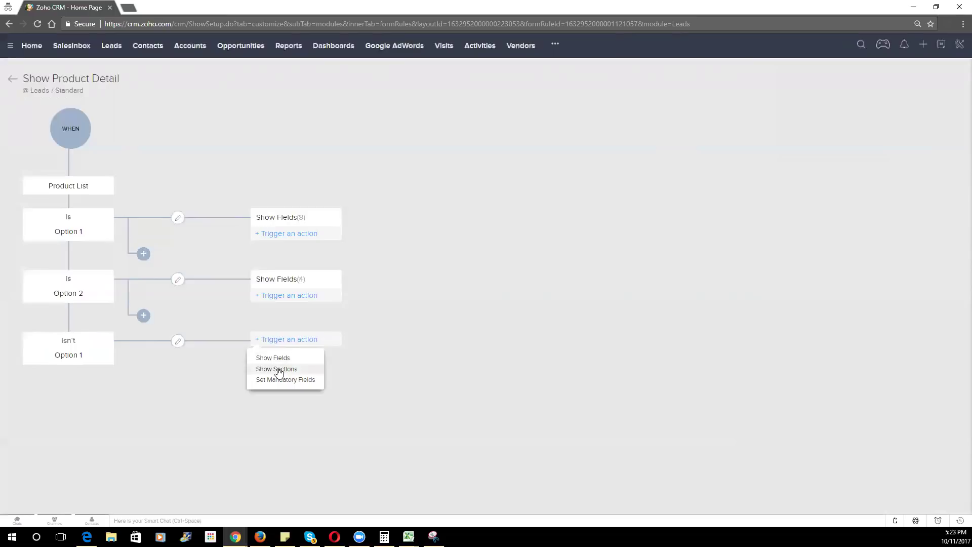
click(278, 369)
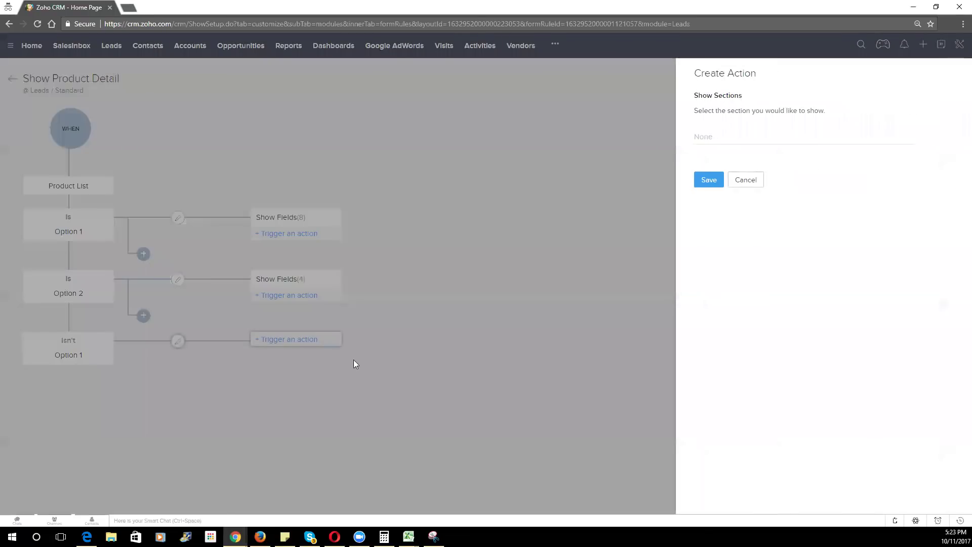
click(727, 136)
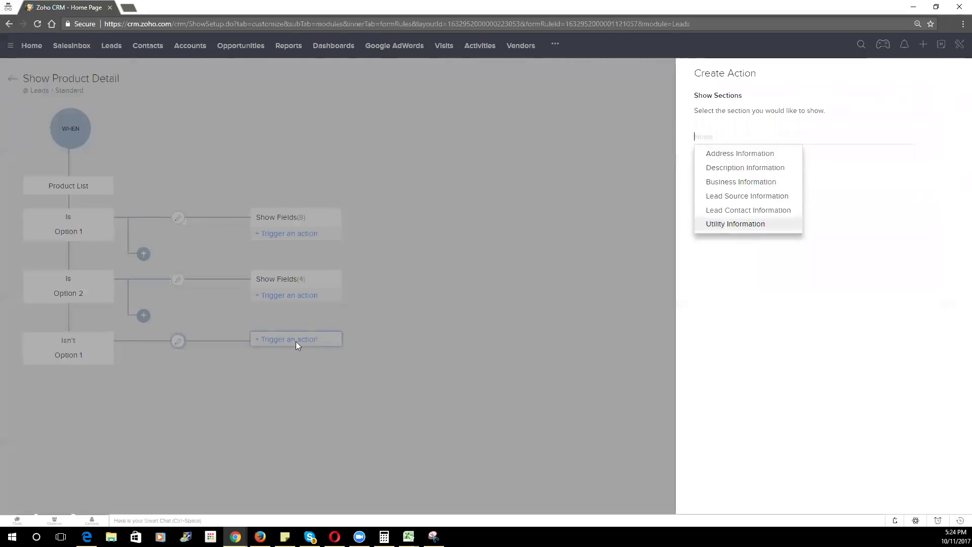
click(735, 224)
click(744, 180)
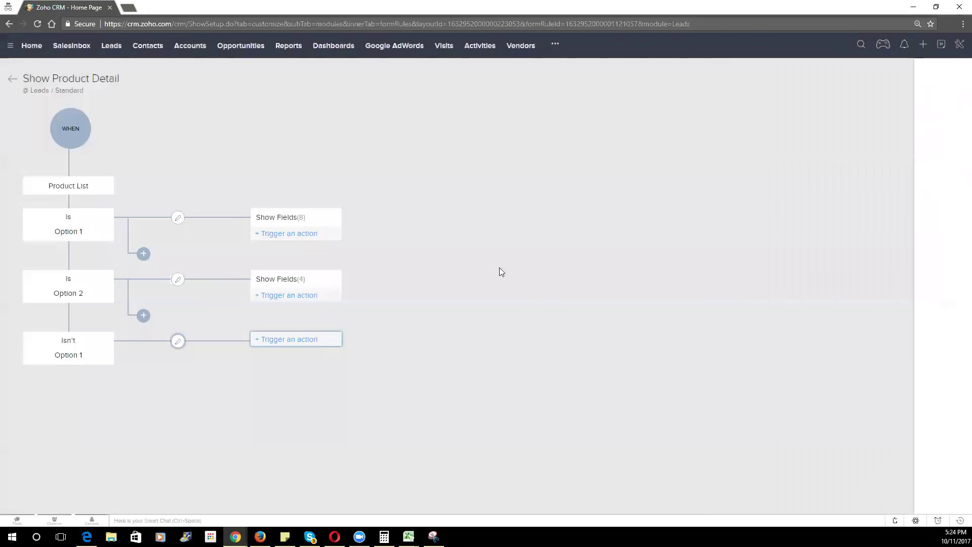
Start a Set Mandatory Fields action on the Isn't branch, then cancel it without adding it
click(297, 350)
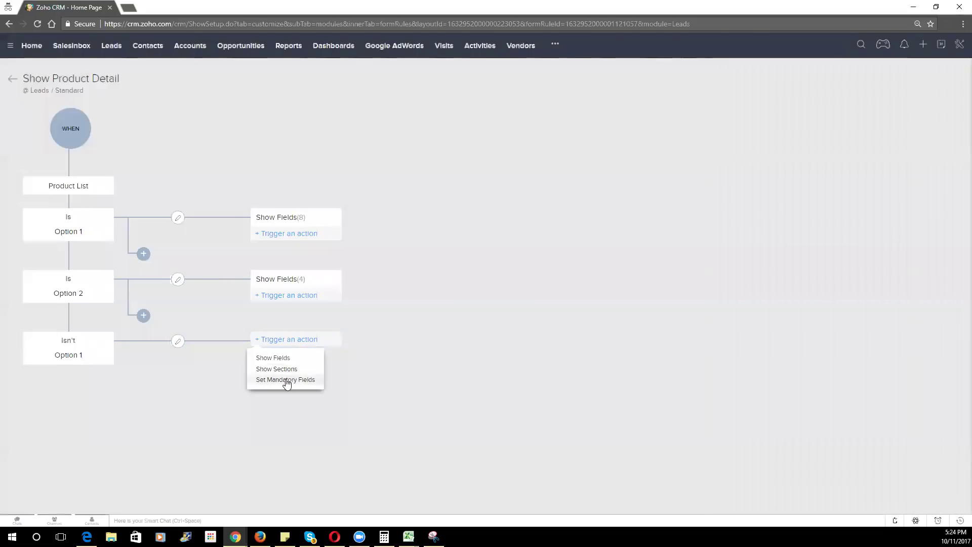
click(287, 381)
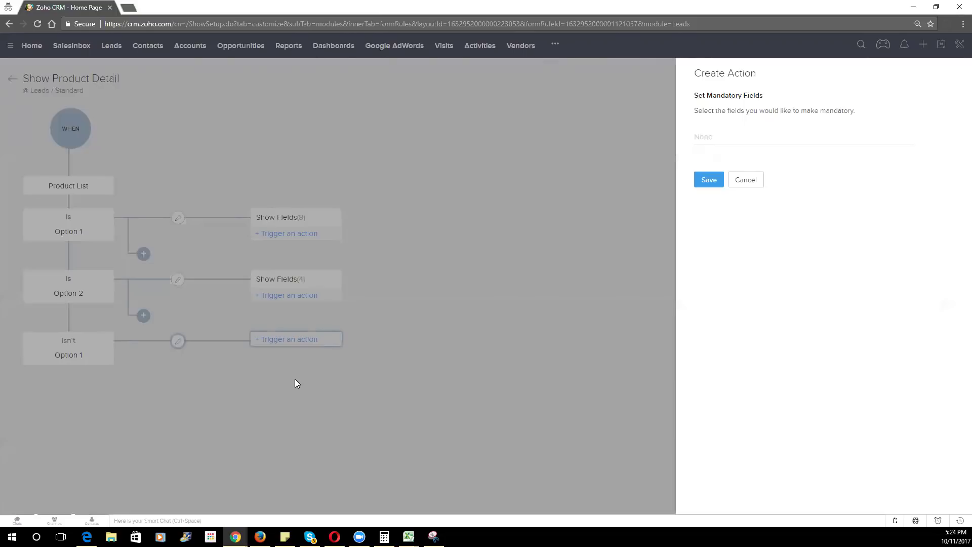
click(753, 181)
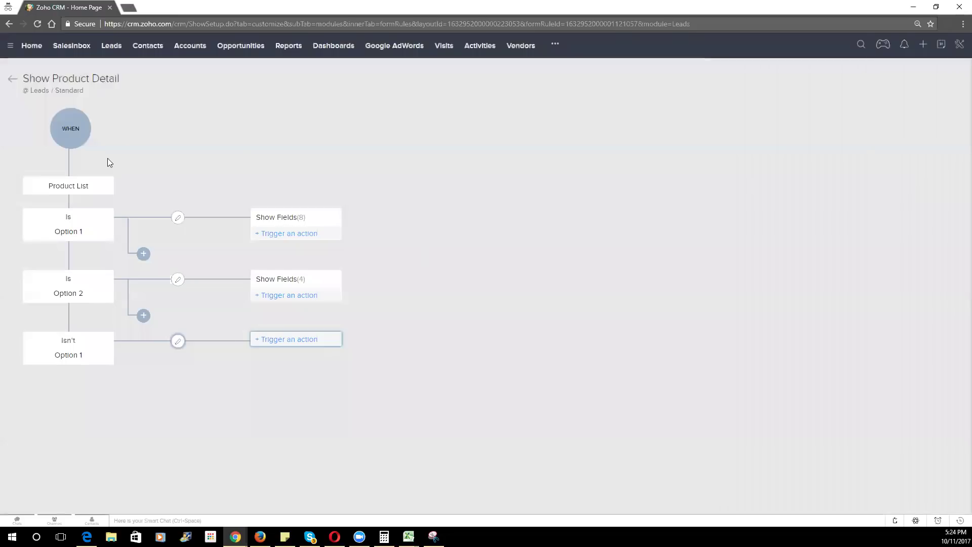
click(11, 78)
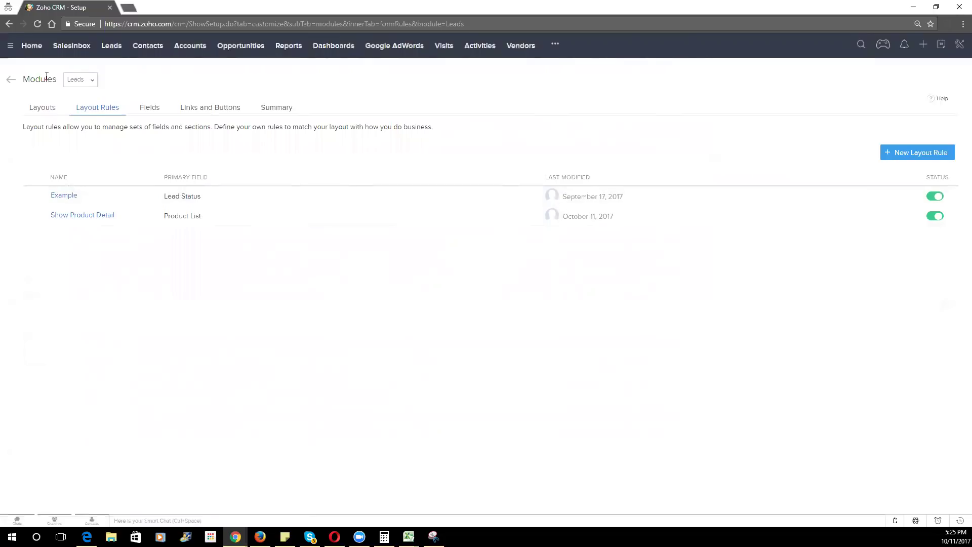
In the Leads layout editor, add a new section at the top named 'Display Sections'
click(11, 79)
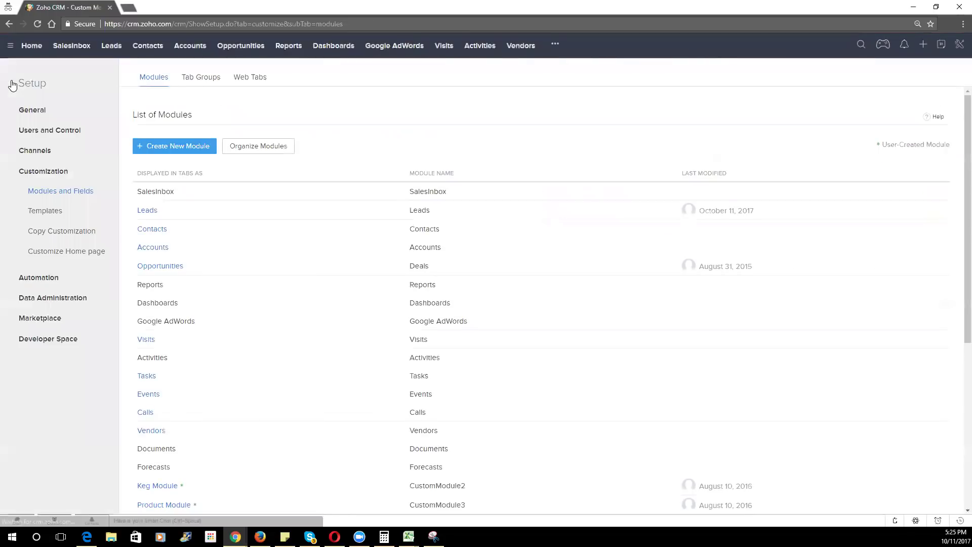
click(147, 211)
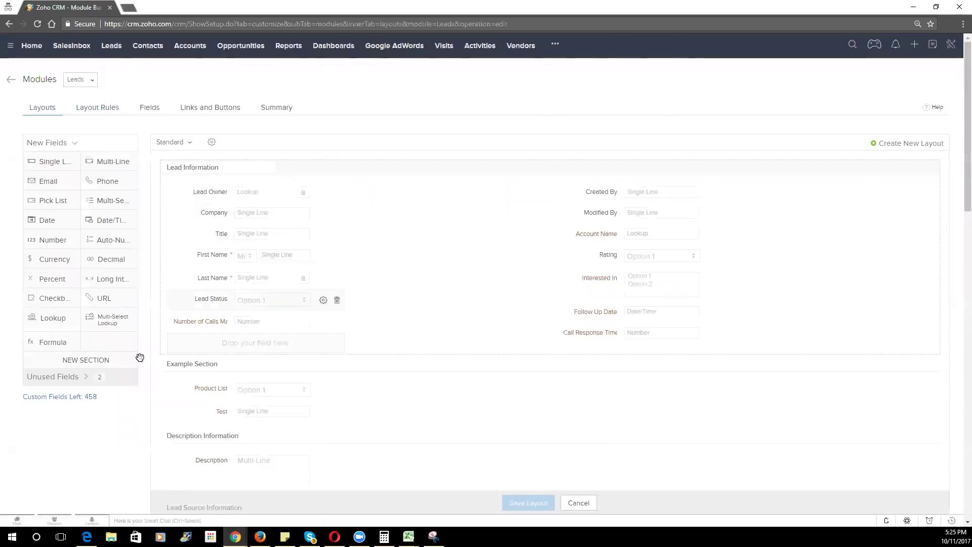
drag(78, 358, 256, 168)
scroll(223, 152, down, 2)
drag(213, 91, 165, 91)
text(Display S)
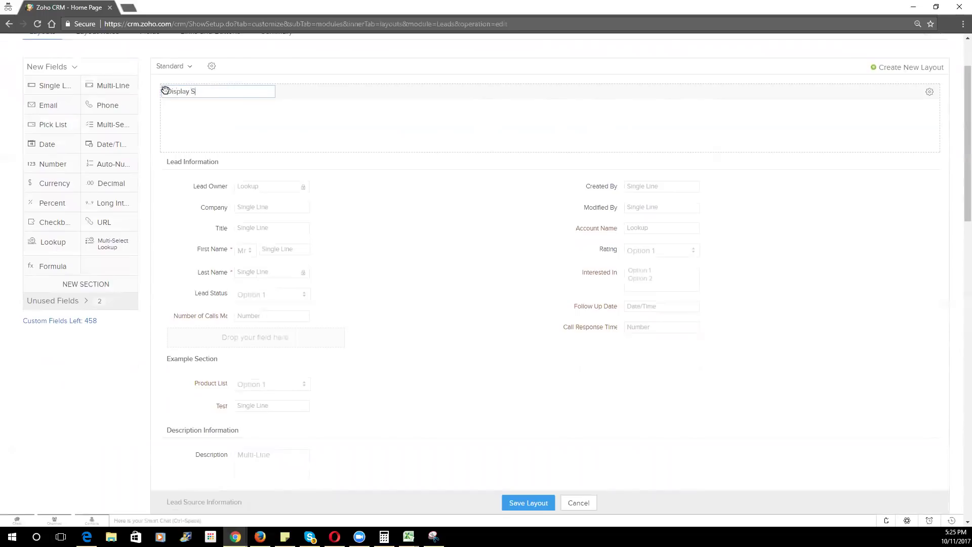
text(ections)
Add a 'Lead Info' checkbox field to Display Sections and save the layout
drag(53, 225, 237, 119)
text(Lead Info)
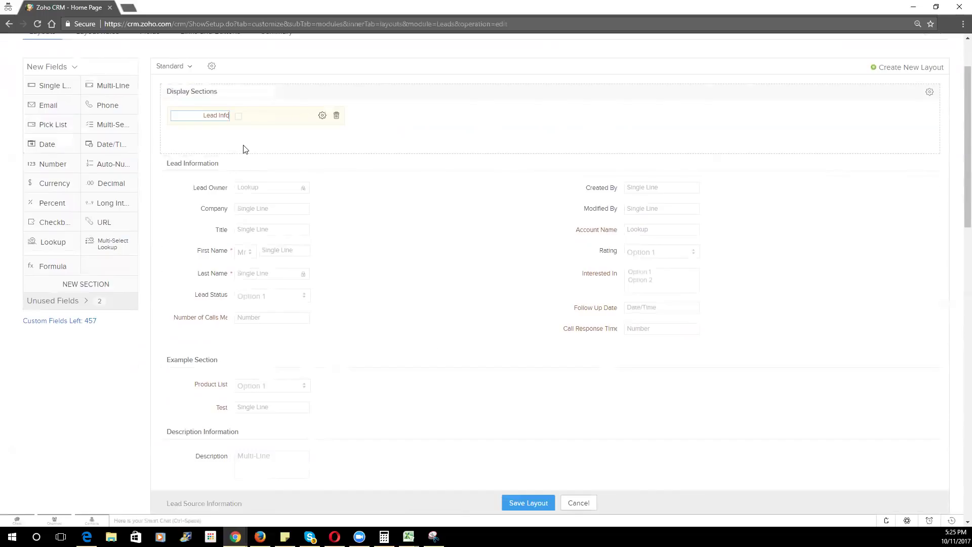
click(535, 503)
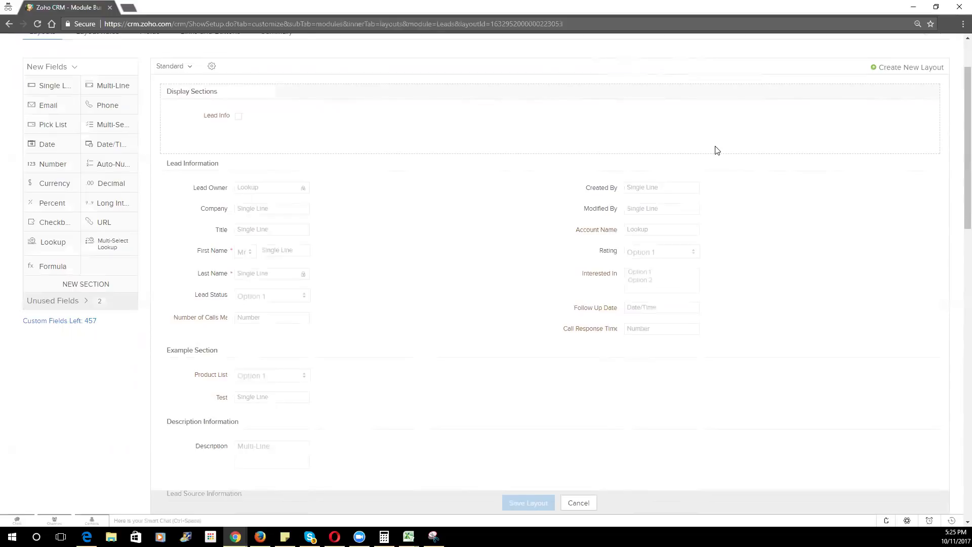
scroll(516, 239, down, 4)
scroll(517, 265, down, 15)
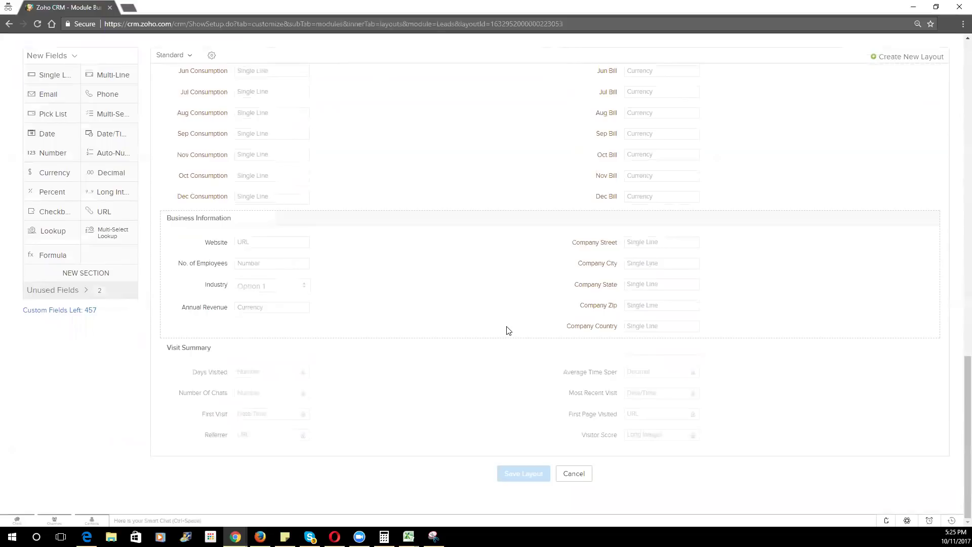
scroll(432, 278, up, 10)
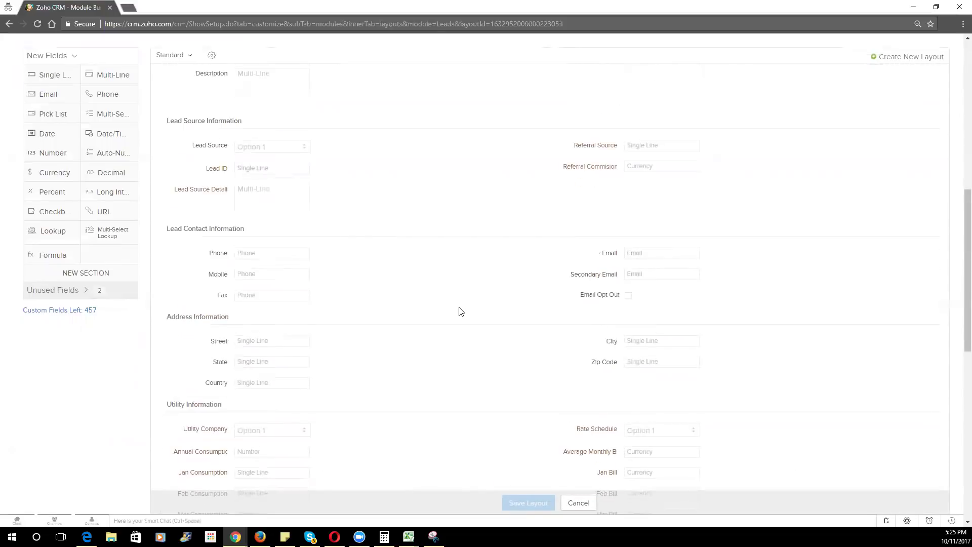
scroll(461, 312, up, 8)
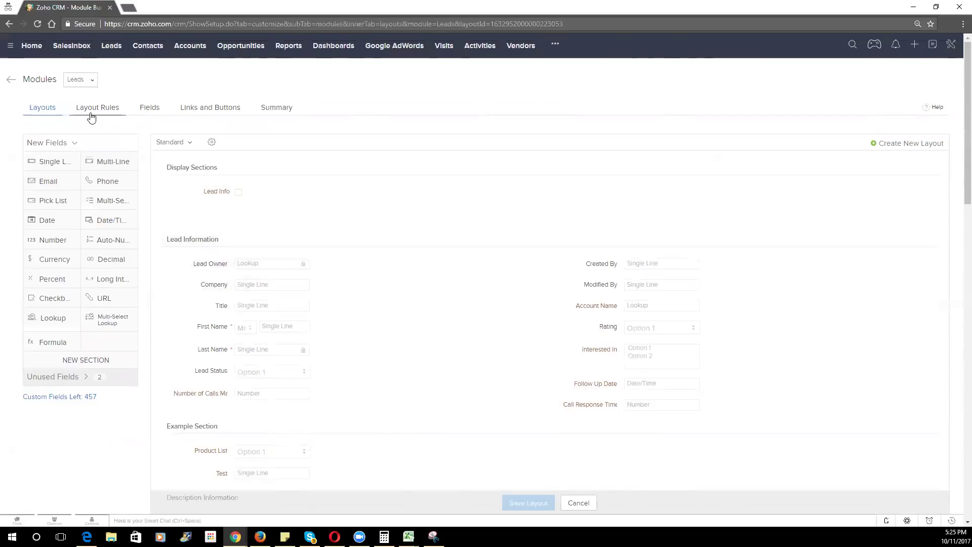
click(87, 87)
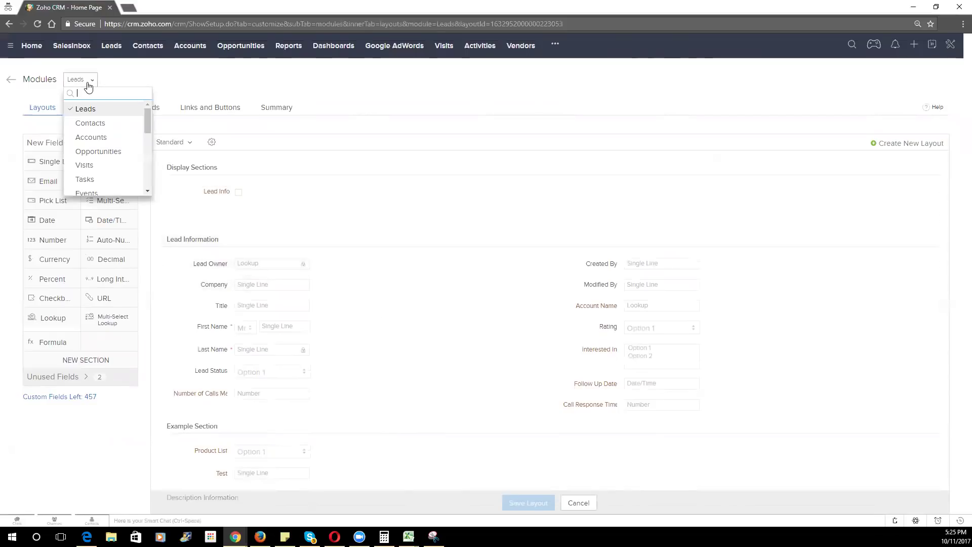
click(11, 81)
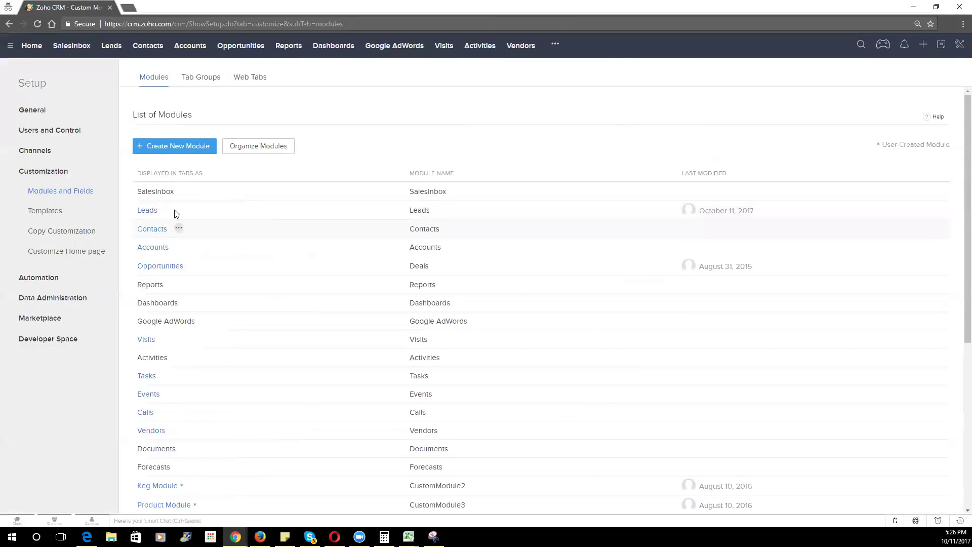
click(169, 209)
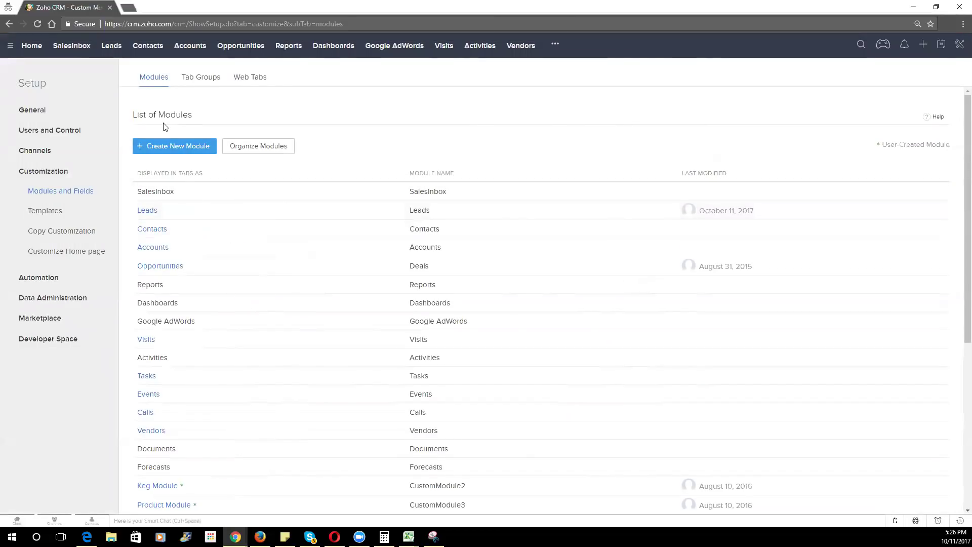
click(170, 211)
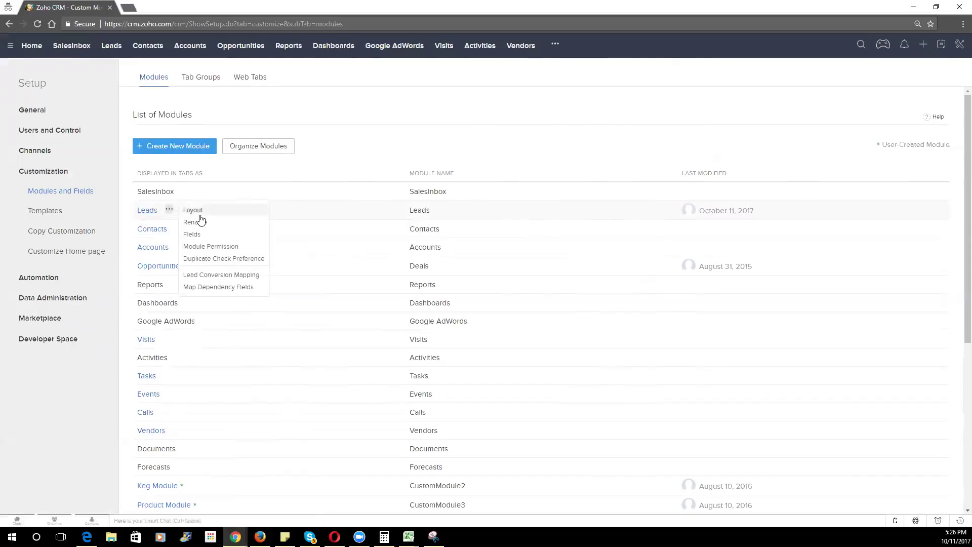